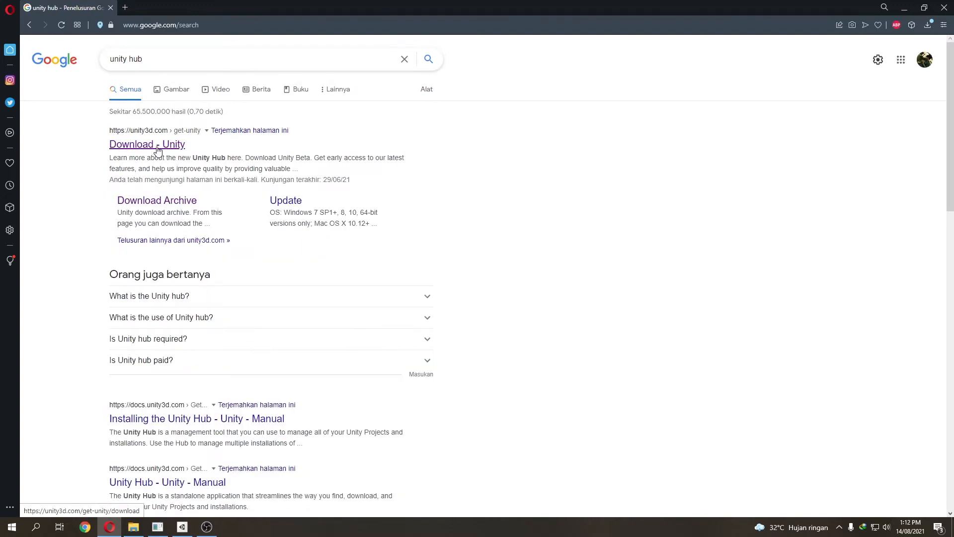
- Open Unity's download page from the search results, request the Unity Hub installer and cancel its download
click(138, 152)
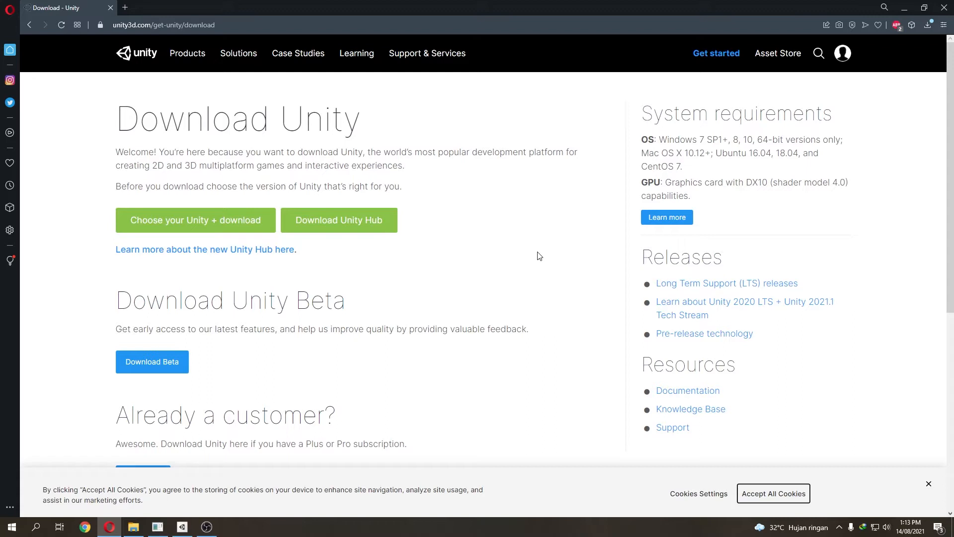
click(371, 229)
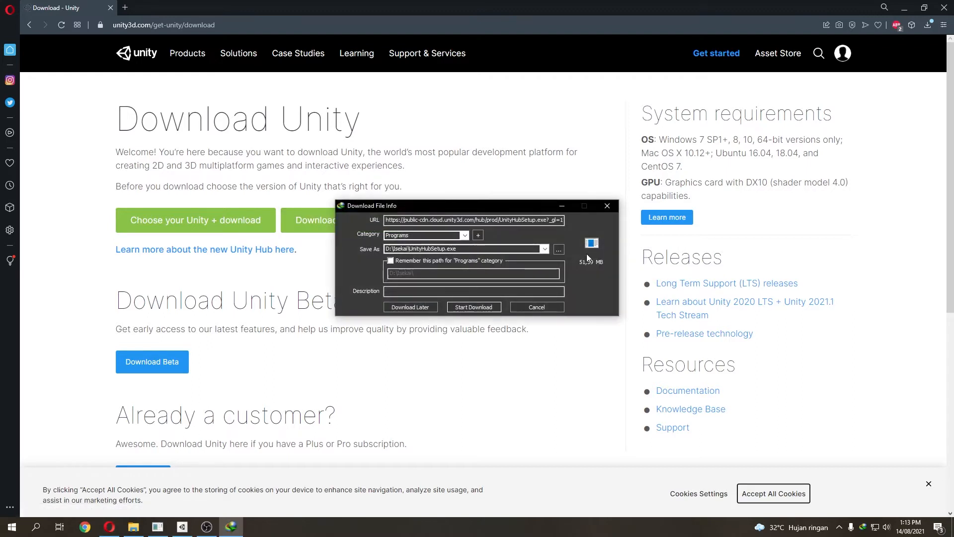
click(542, 309)
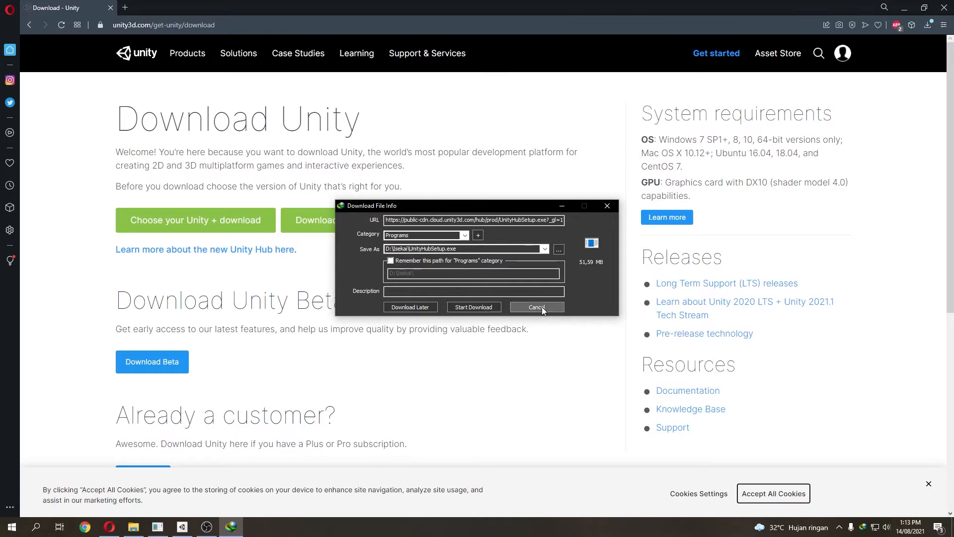
- Switch to Unity Hub and open the license management page for the signed-in account
click(183, 527)
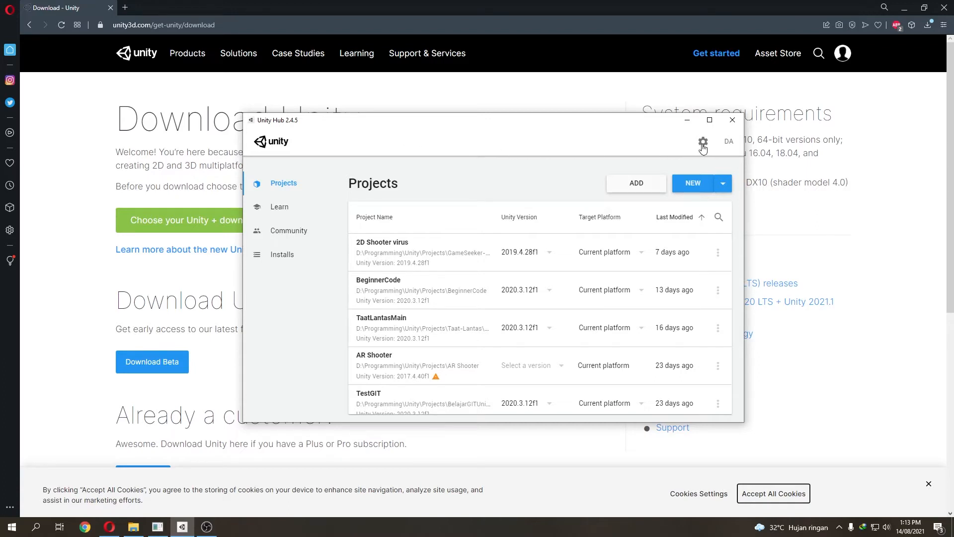
click(729, 143)
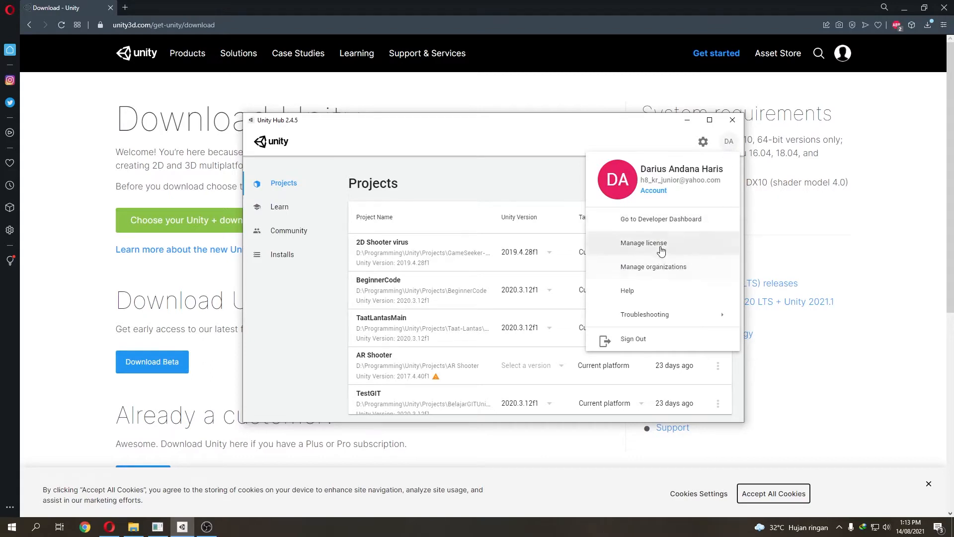
click(622, 141)
click(729, 143)
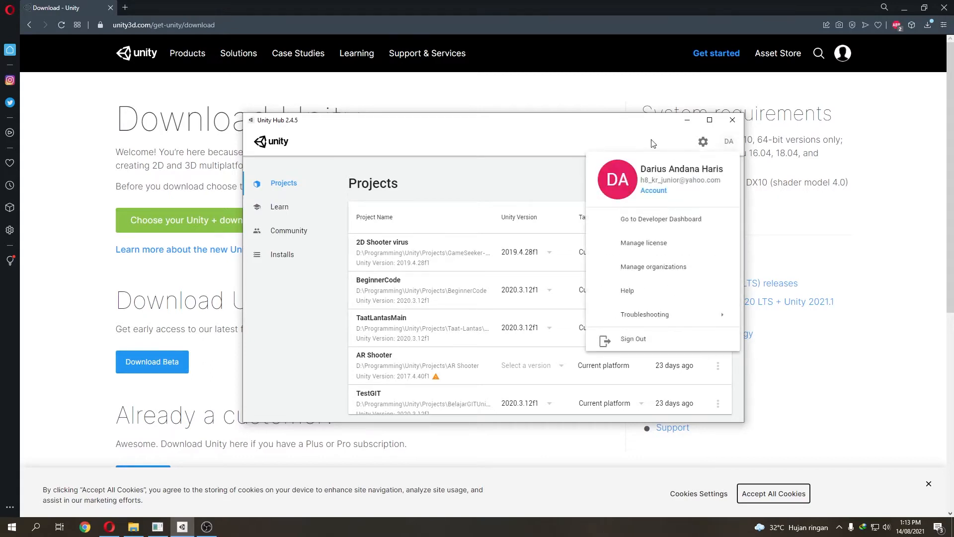
click(622, 141)
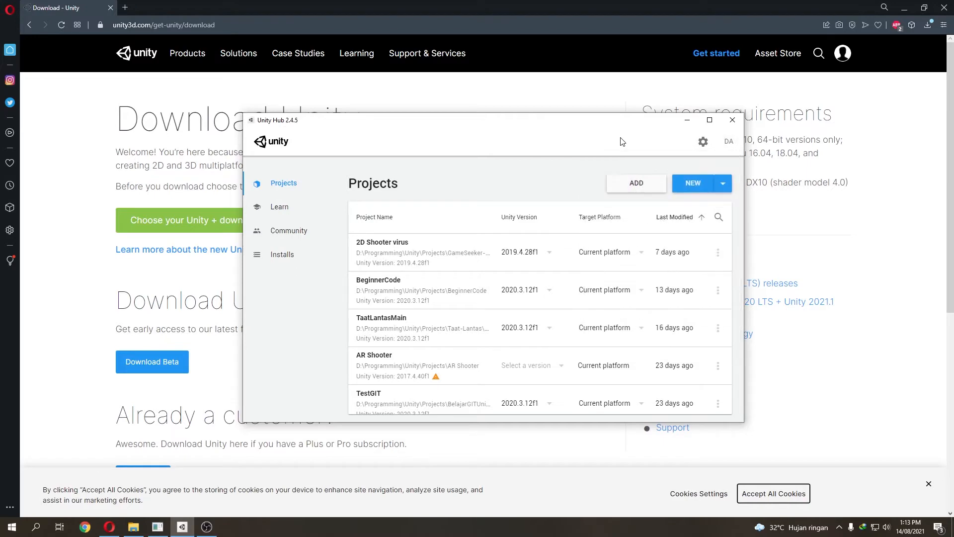
click(729, 143)
click(667, 249)
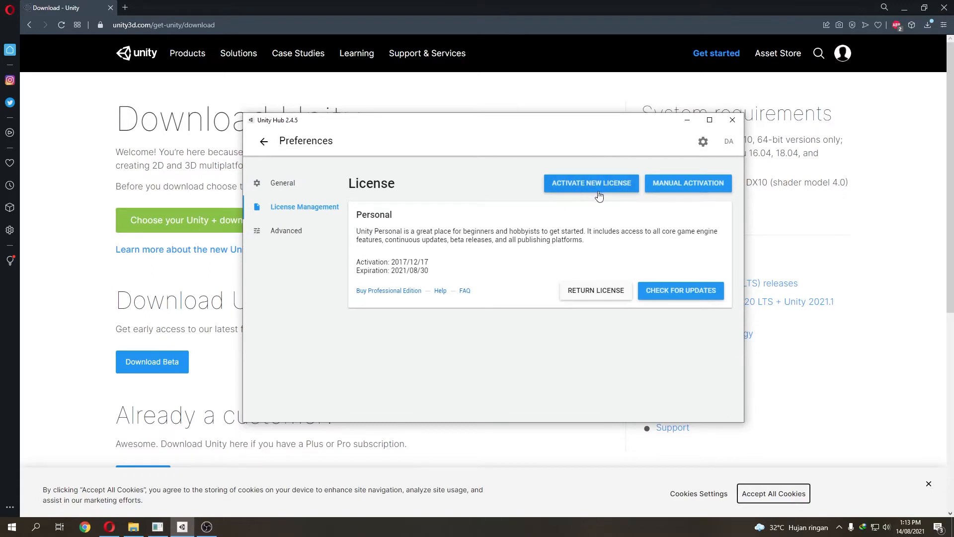
- Activate a new Unity Personal license with the option "I don't use Unity in a professional capacity"
click(563, 184)
click(340, 243)
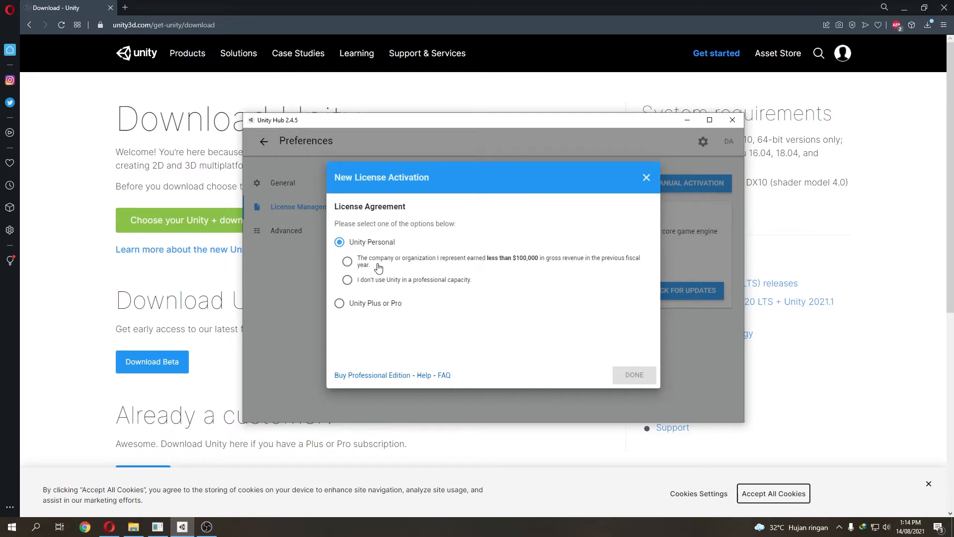
click(347, 281)
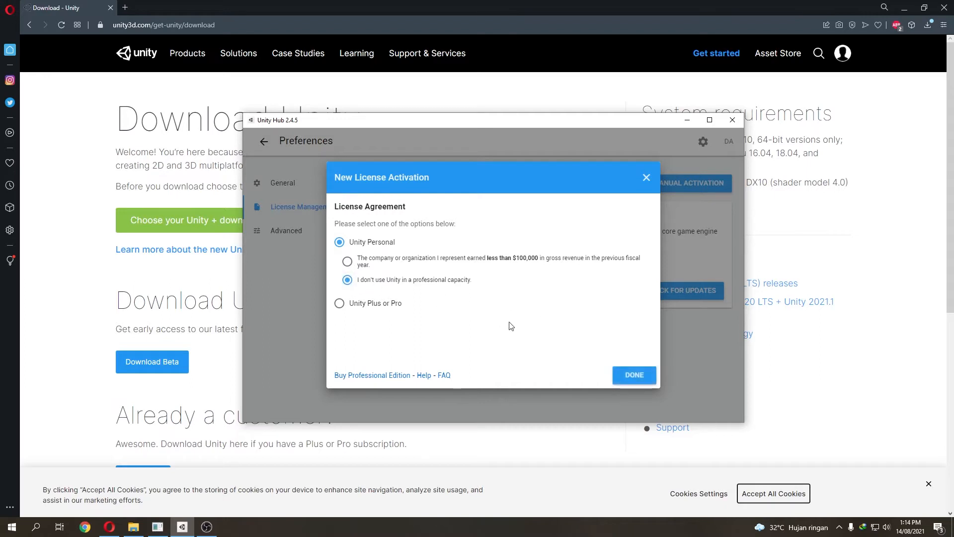
click(631, 378)
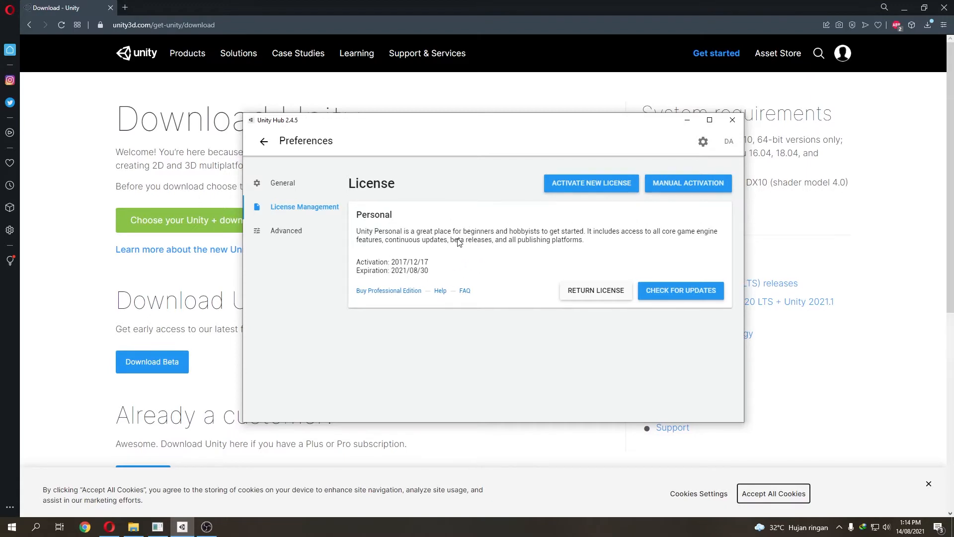
- Review the Unity editors folder in the general preferences and browse the Learn and Community resources
click(304, 188)
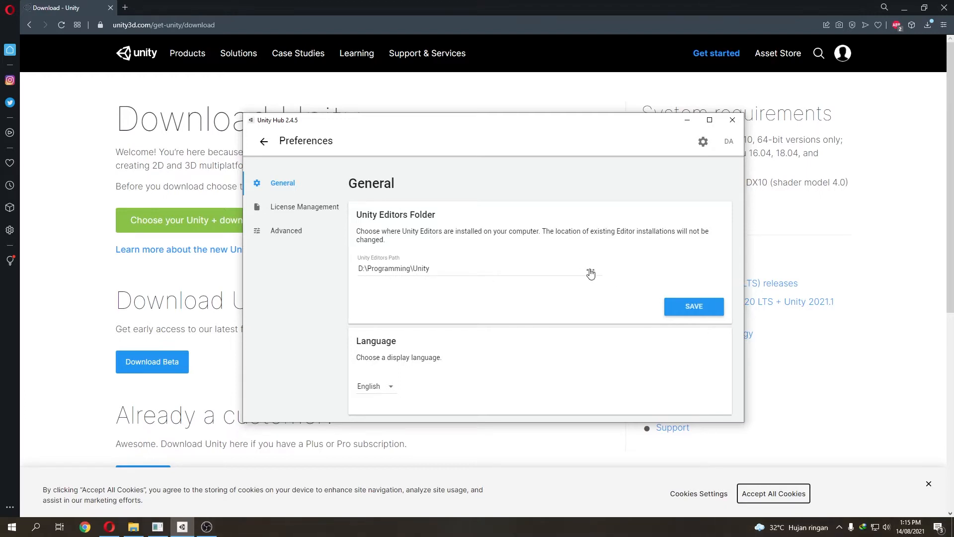
click(264, 143)
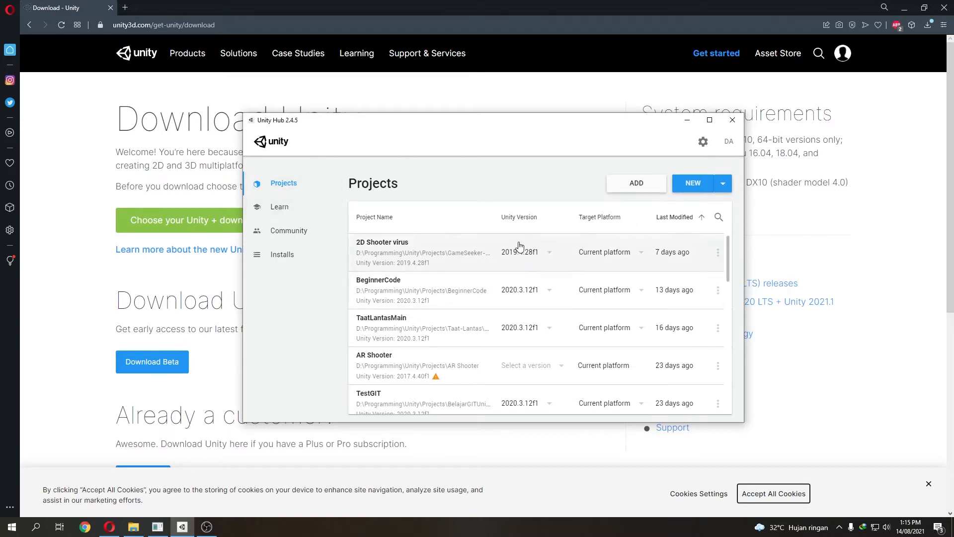
click(291, 208)
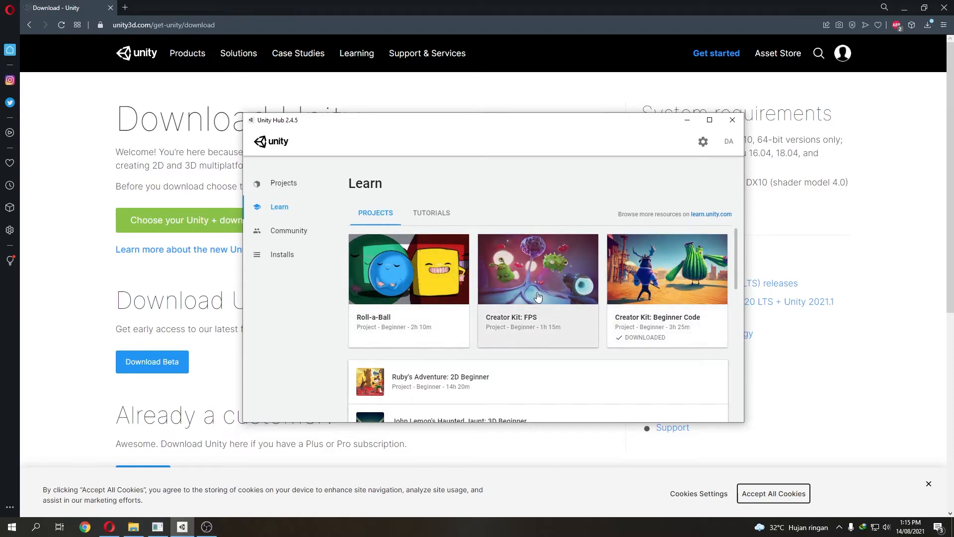
scroll(526, 312, down, 2)
scroll(526, 312, up, 3)
click(297, 232)
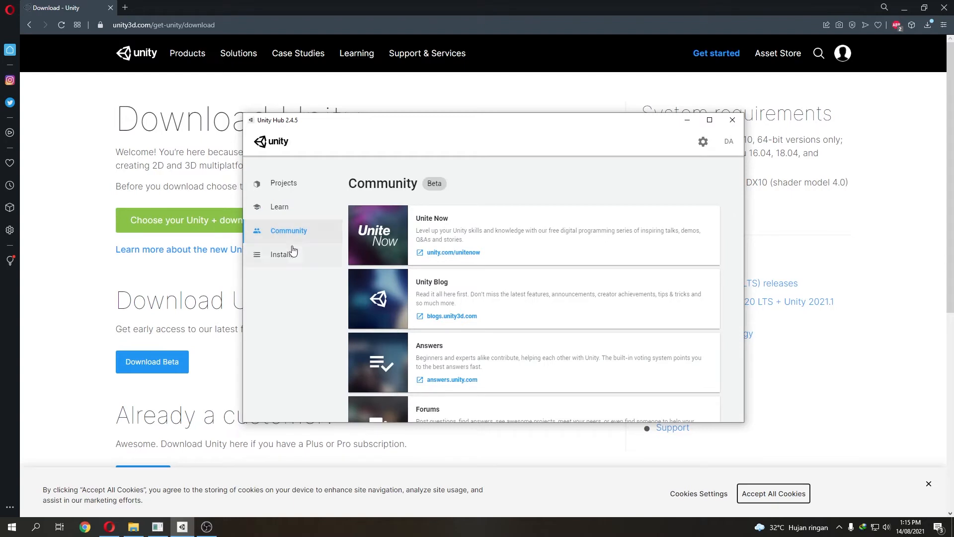
- Begin adding a new editor install, selecting Unity 2020.3.16f1 (LTS), and proceed to its module selection
click(287, 259)
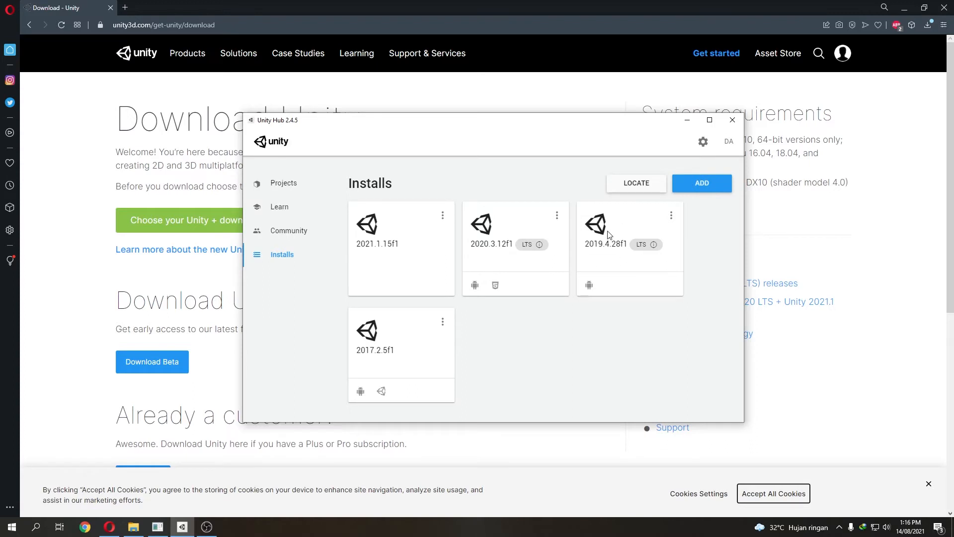
click(701, 187)
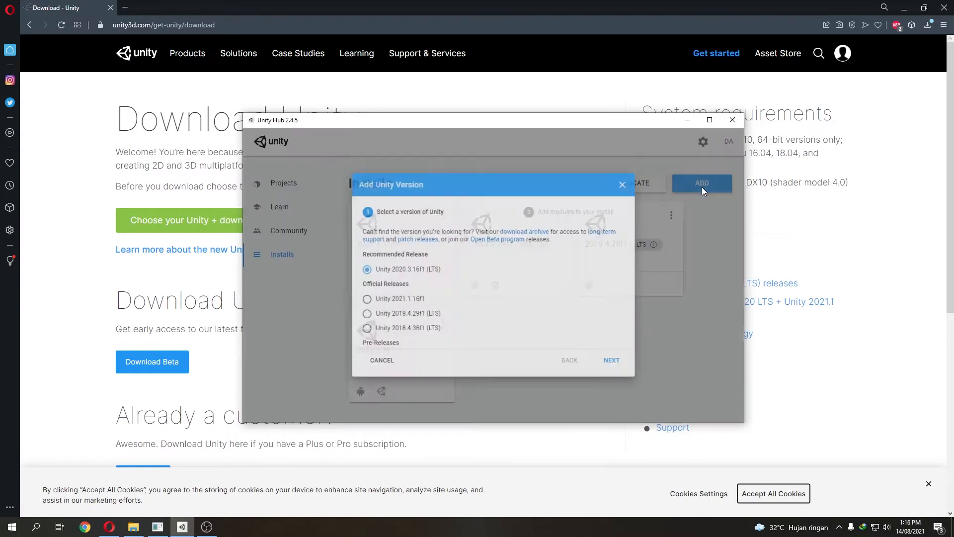
click(638, 173)
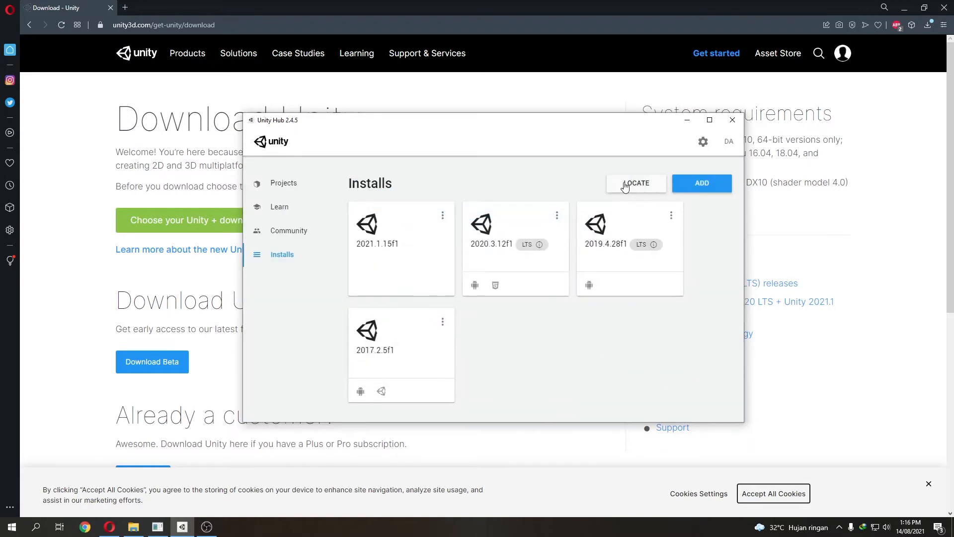
click(701, 193)
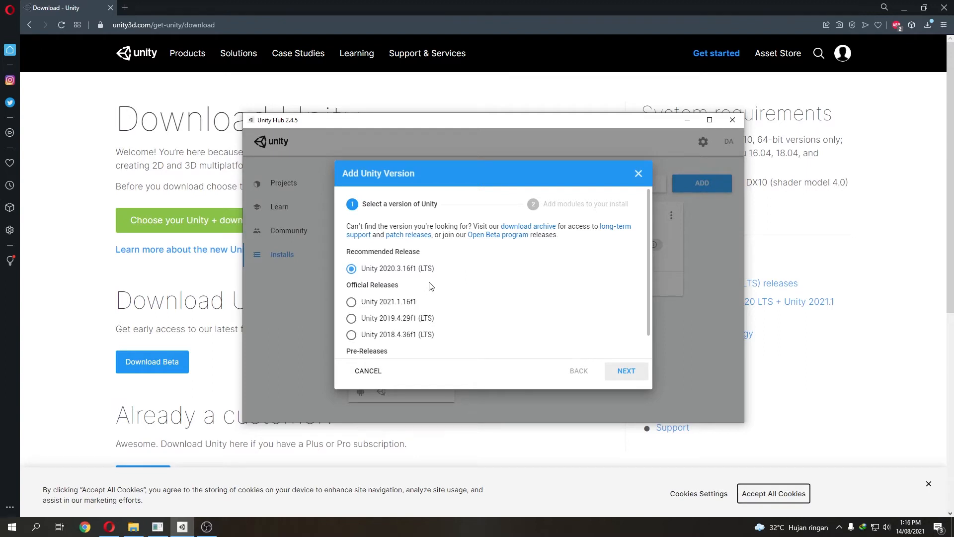
click(390, 320)
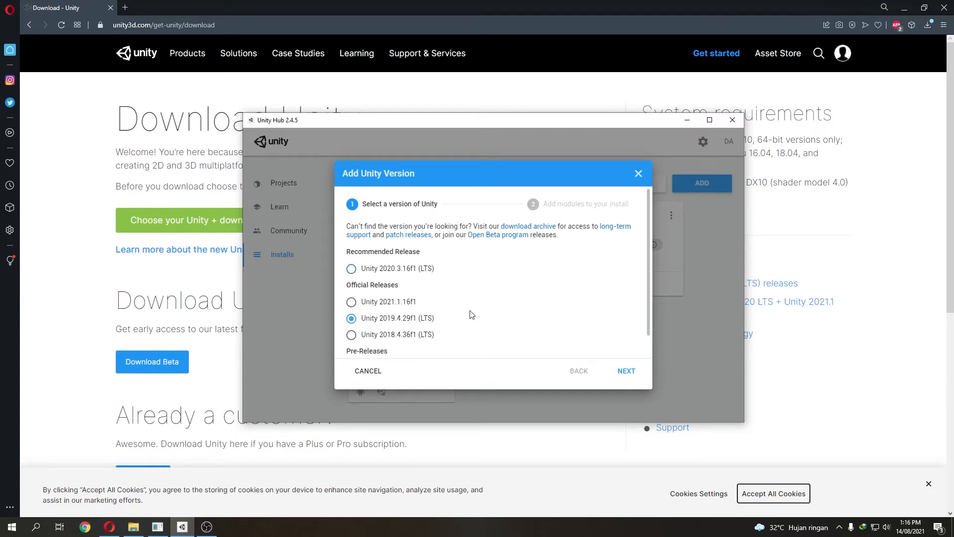
click(409, 269)
click(421, 319)
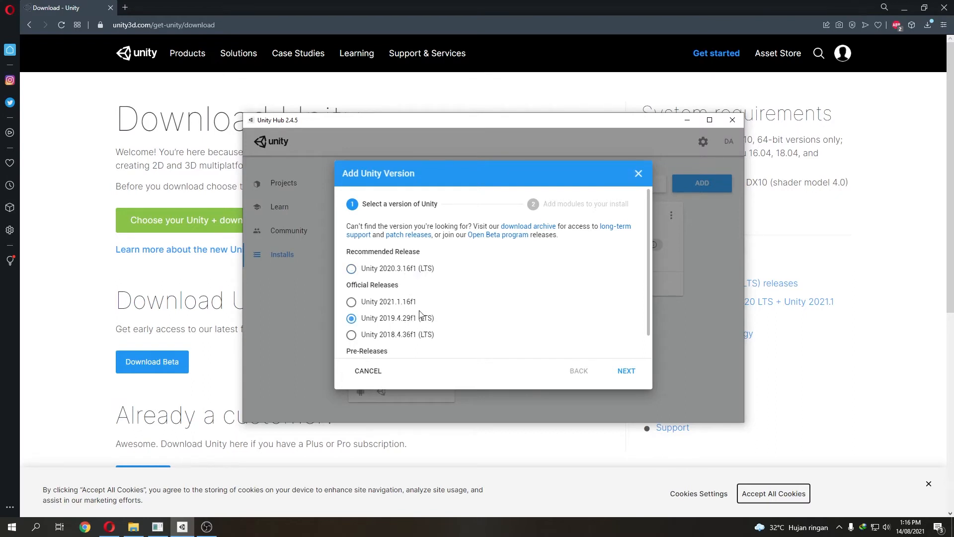
click(403, 275)
click(412, 269)
click(624, 370)
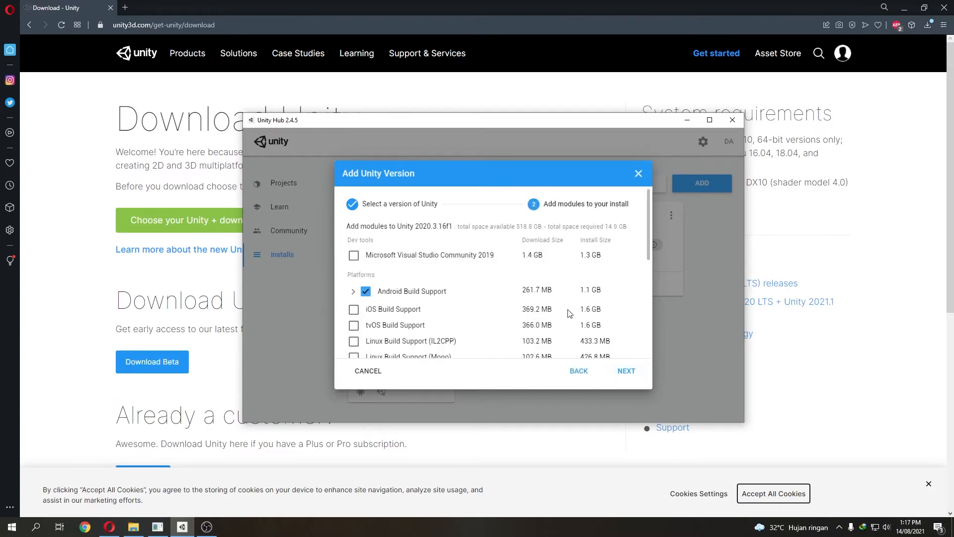
- Examine the dev tools and platform modules available for Unity 2020.3.16f1, briefly toggling Microsoft Visual Studio Community 2019
scroll(556, 273, down, 1)
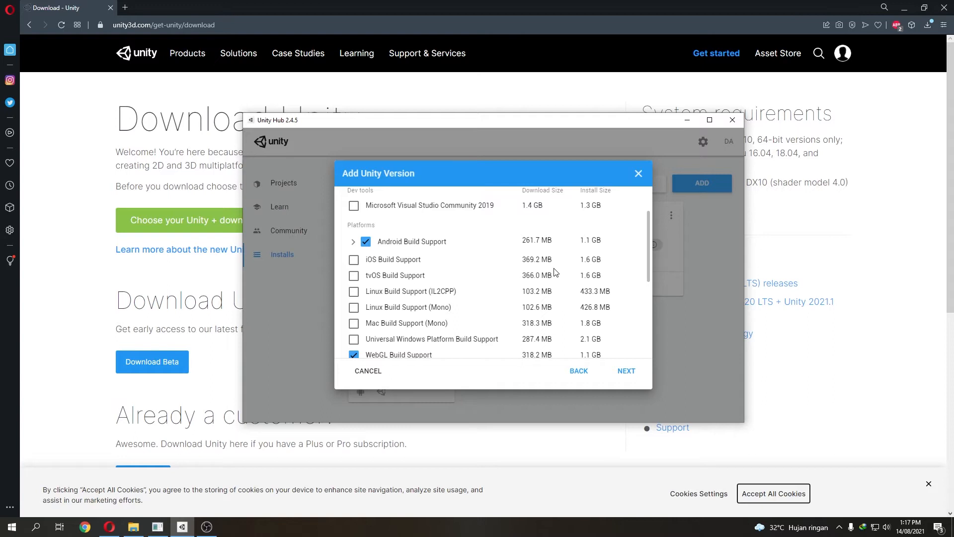
scroll(556, 272, up, 1)
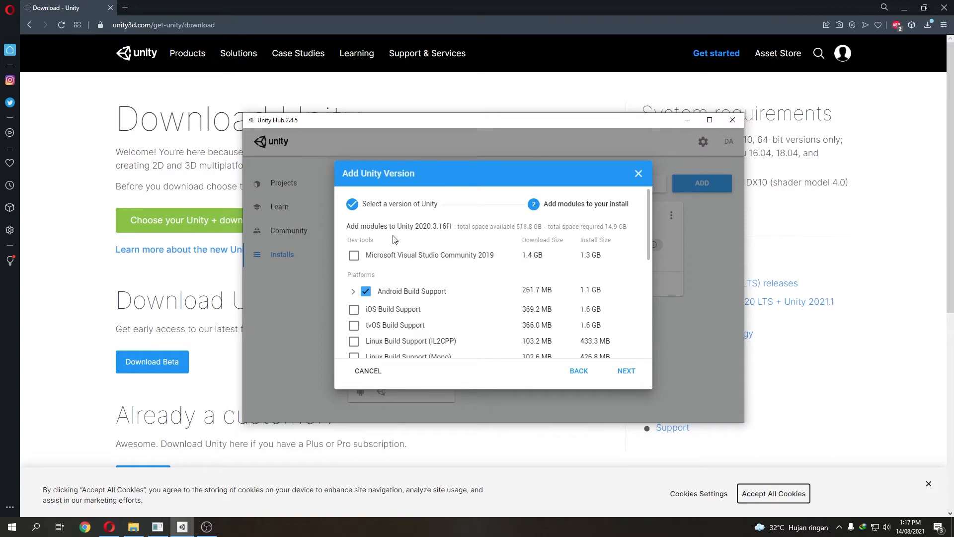
click(354, 255)
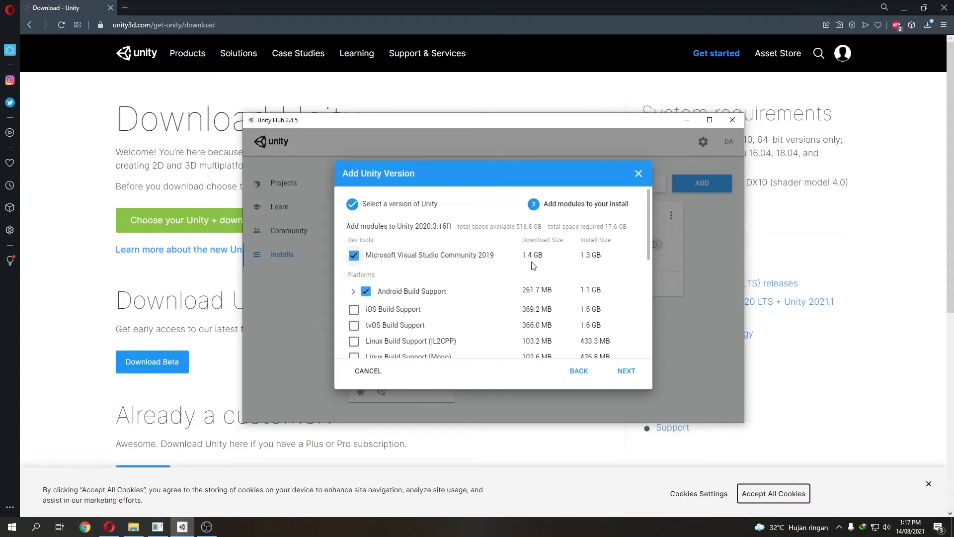
click(353, 257)
scroll(549, 263, down, 2)
scroll(467, 241, up, 1)
scroll(464, 246, down, 3)
scroll(462, 249, up, 3)
scroll(449, 243, down, 1)
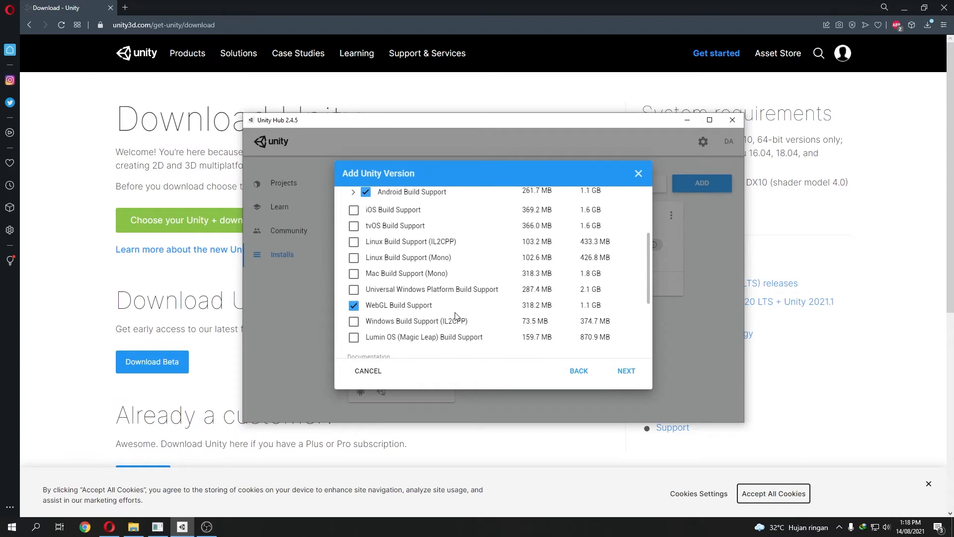
scroll(429, 297, up, 3)
scroll(437, 288, down, 1)
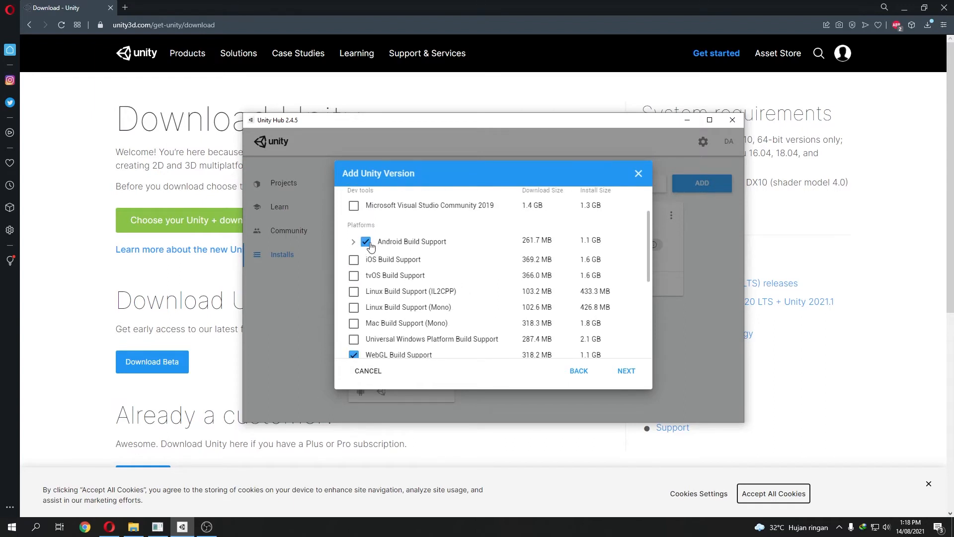
scroll(410, 297, down, 1)
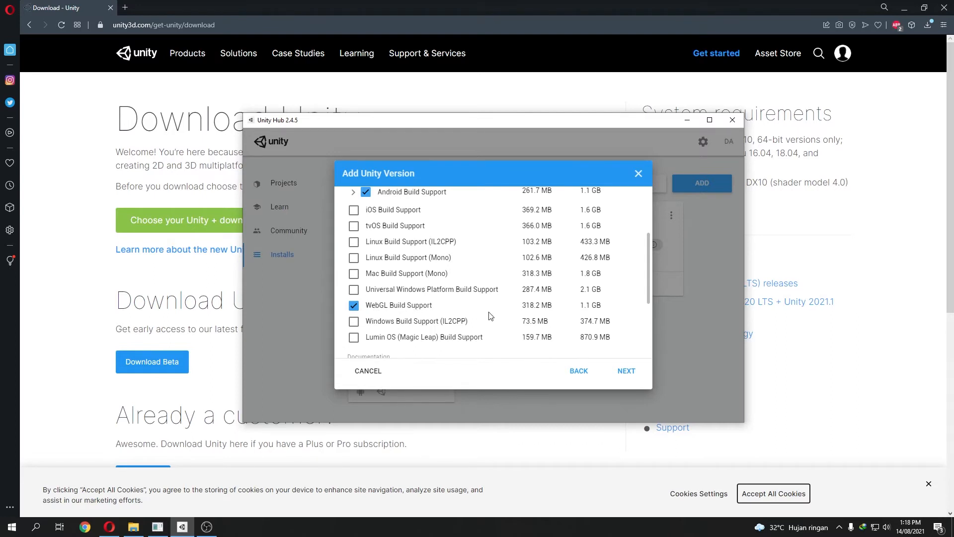
scroll(487, 308, up, 2)
scroll(481, 279, down, 2)
scroll(470, 267, up, 1)
scroll(442, 254, down, 2)
- Accept the Android SDK and NDK license terms, start installing Unity 2020.3.16f1 and cancel that installation
click(624, 370)
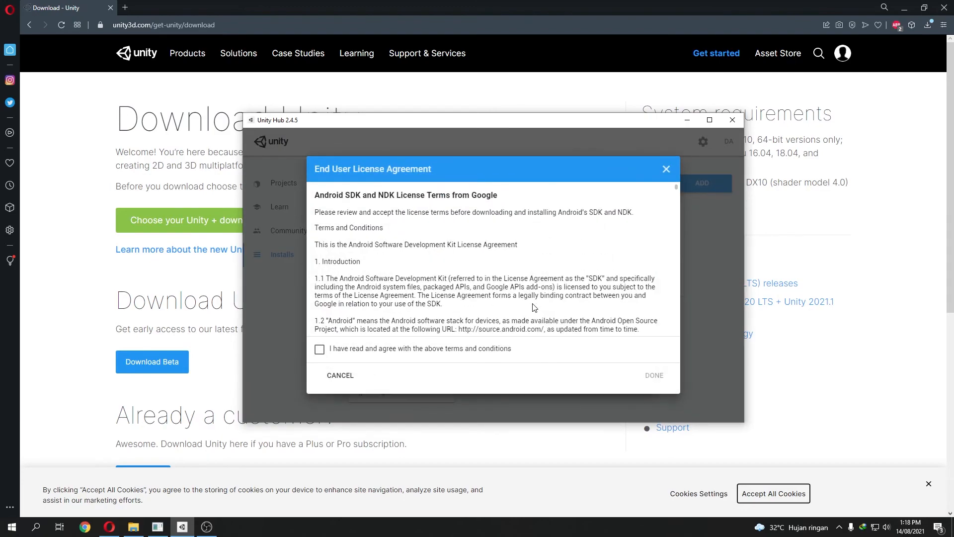
click(373, 354)
click(654, 375)
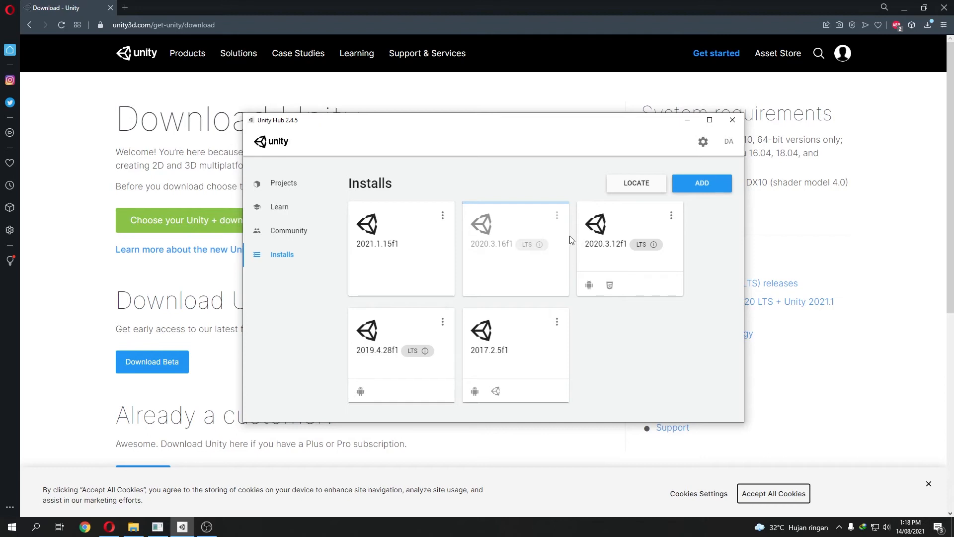
click(557, 216)
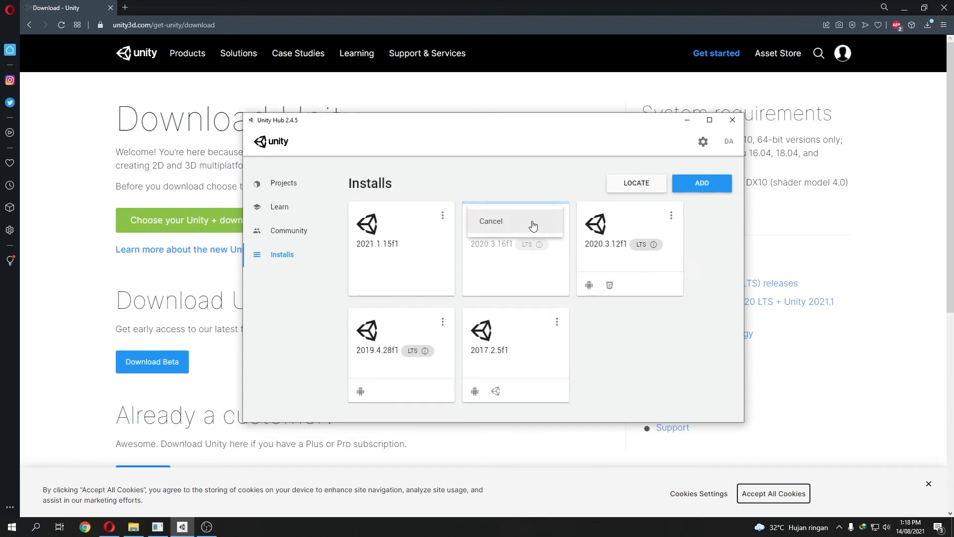
click(533, 223)
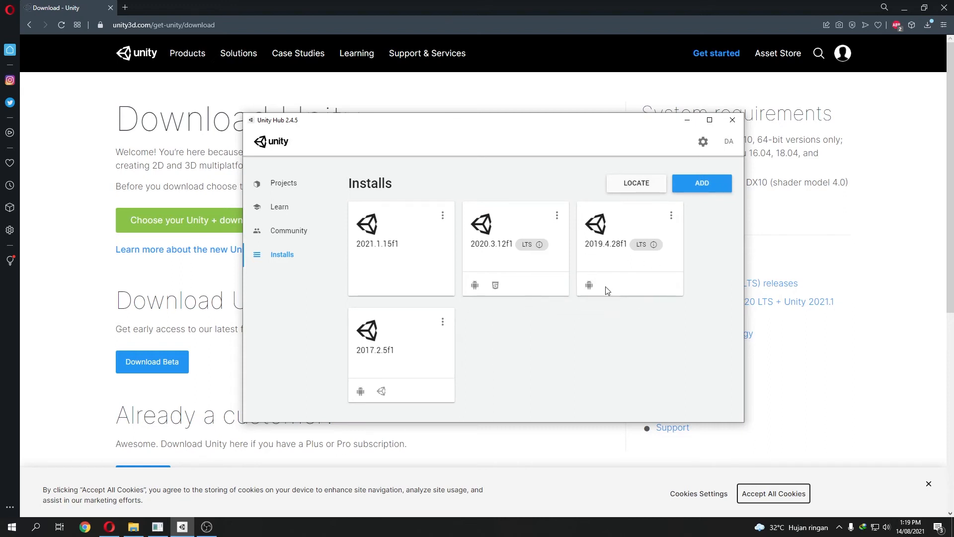
- Add the WebGL Build Support module to the installed Unity 2019.4.28f1 editor
click(673, 217)
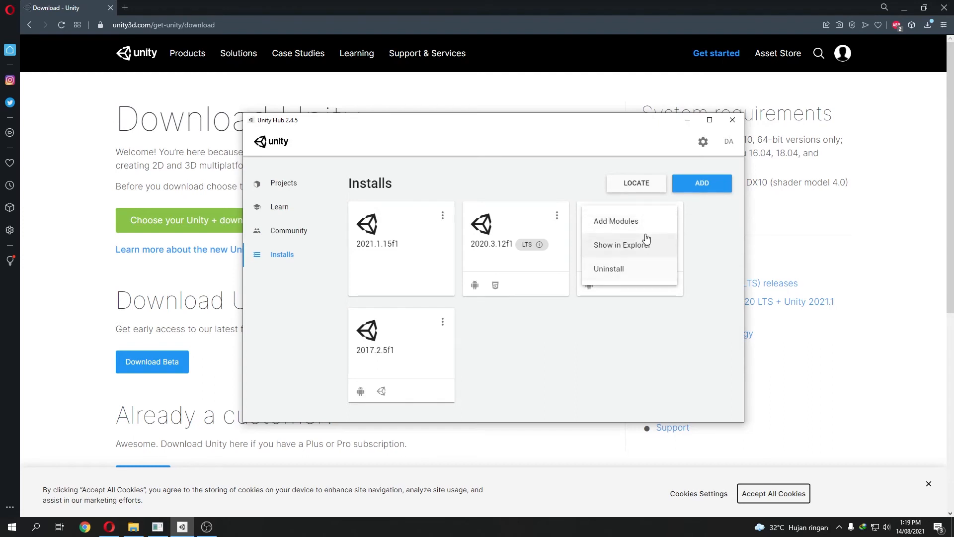
click(647, 223)
scroll(479, 300, down, 2)
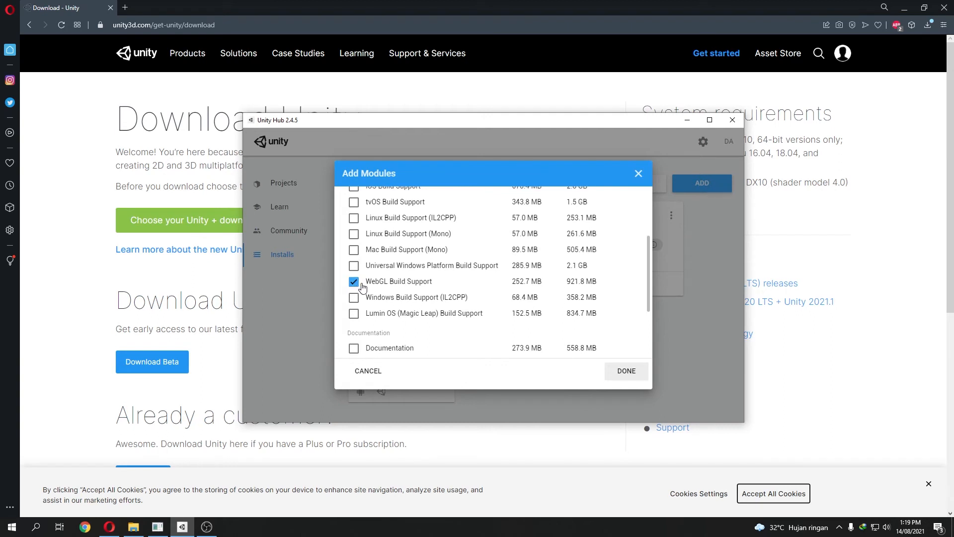
click(641, 373)
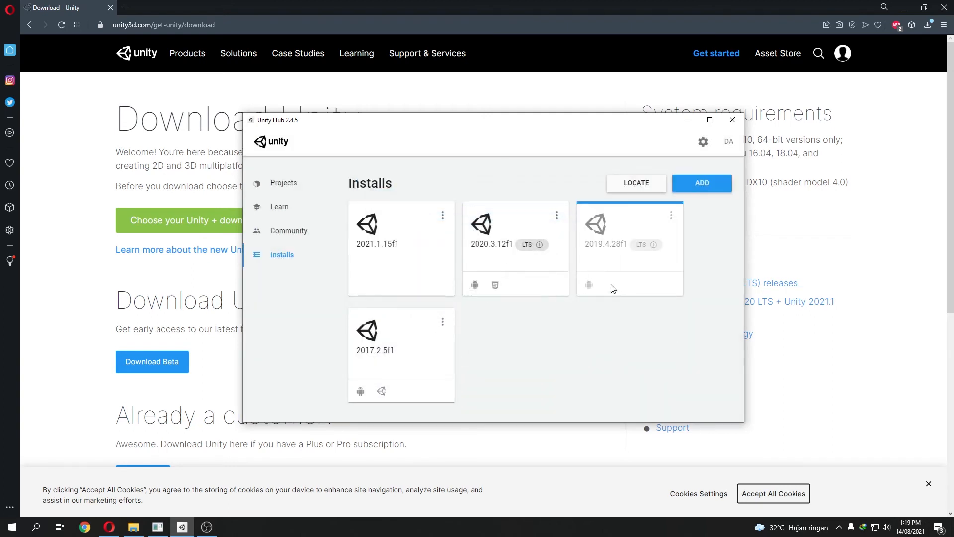
- Cancel the module installation in progress on the Unity 2019.4.28f1 editor
click(671, 215)
click(653, 225)
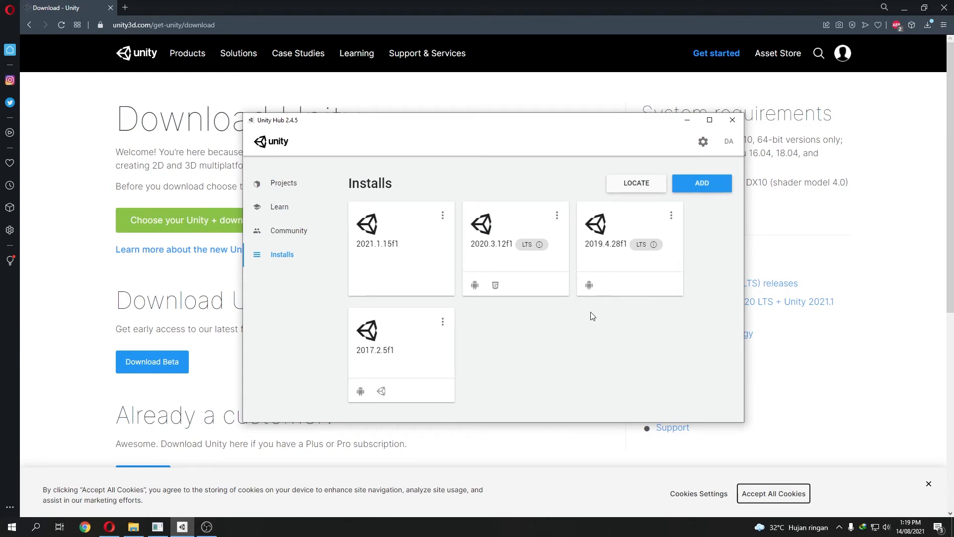
- Go to the projects list and start a new project with Unity 2019.4.28f1
click(275, 184)
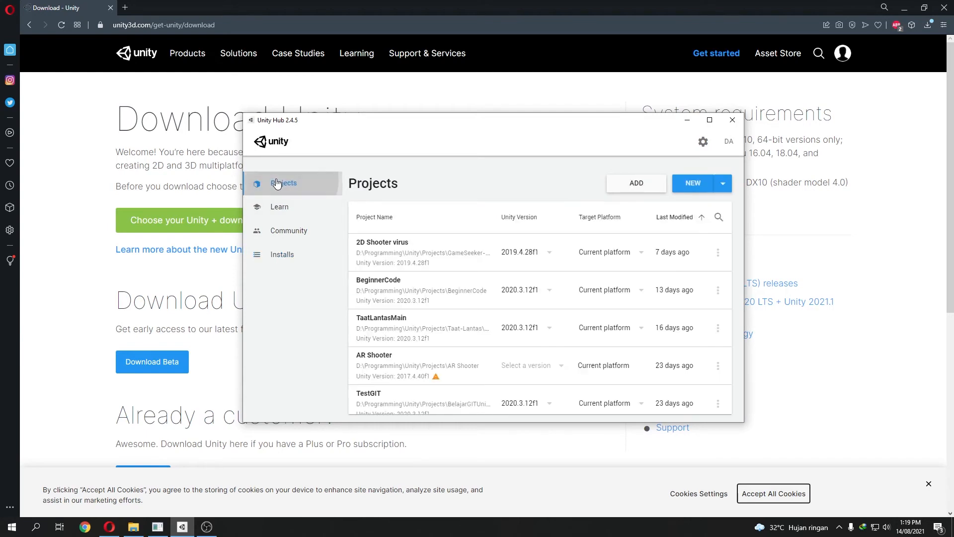
click(726, 185)
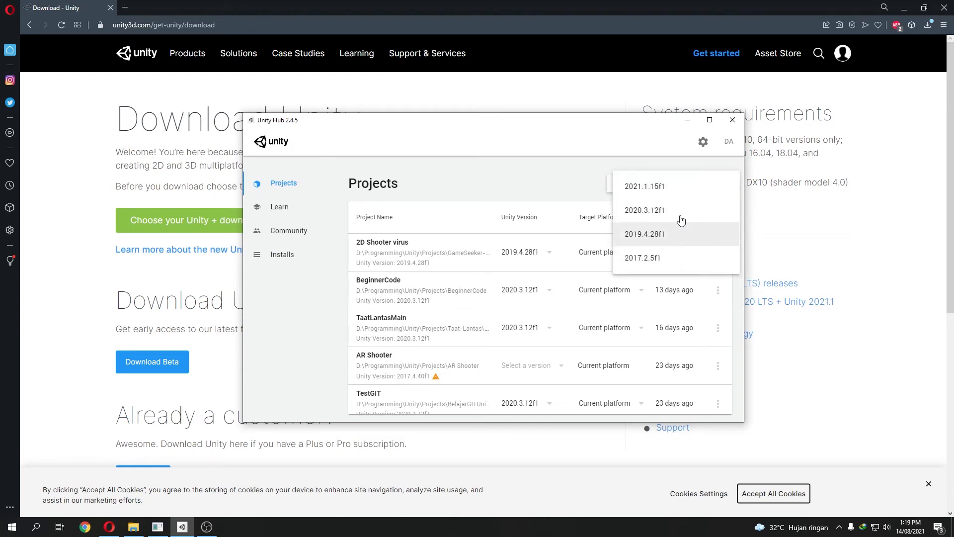
click(556, 163)
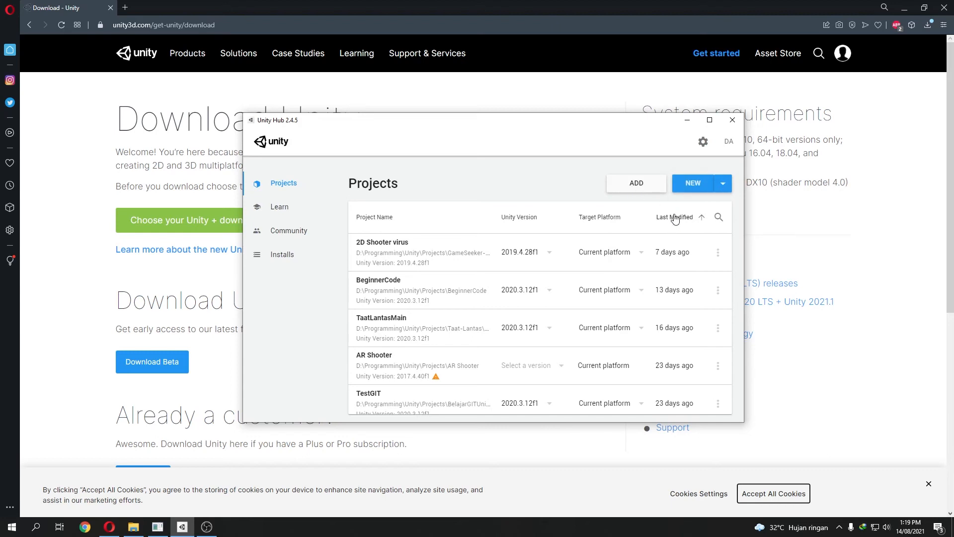
click(700, 187)
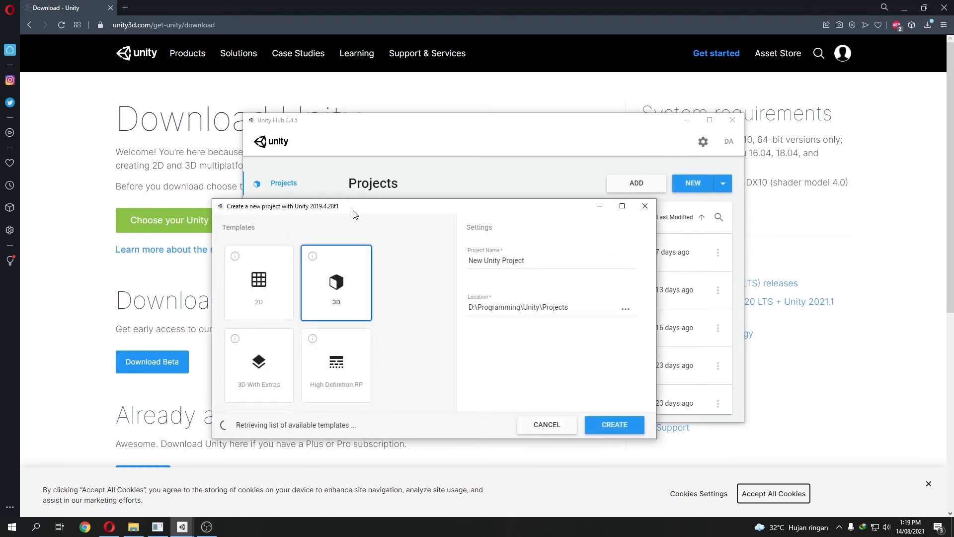
drag(386, 212, 314, 233)
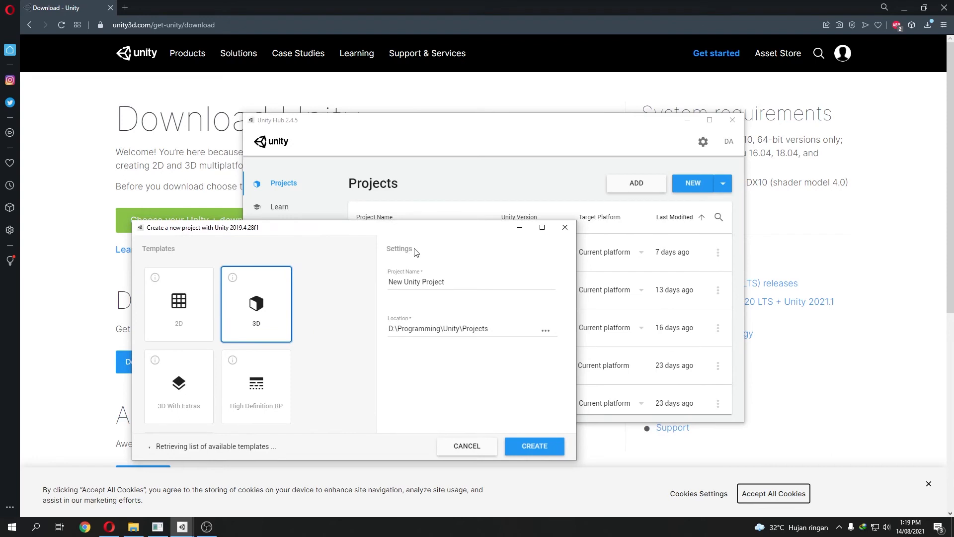
- Choose the 2D template, name the project TestUnity and create it
click(192, 311)
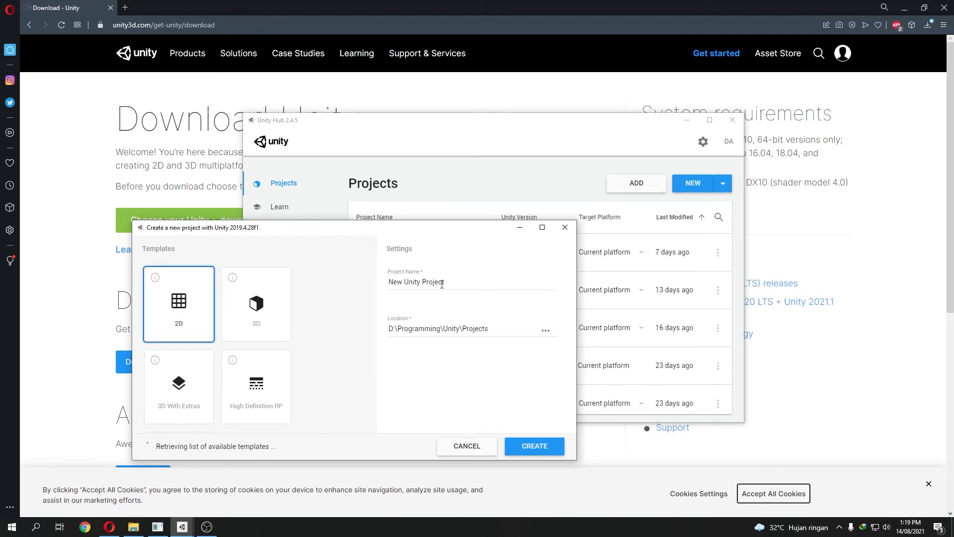
drag(454, 285, 362, 283)
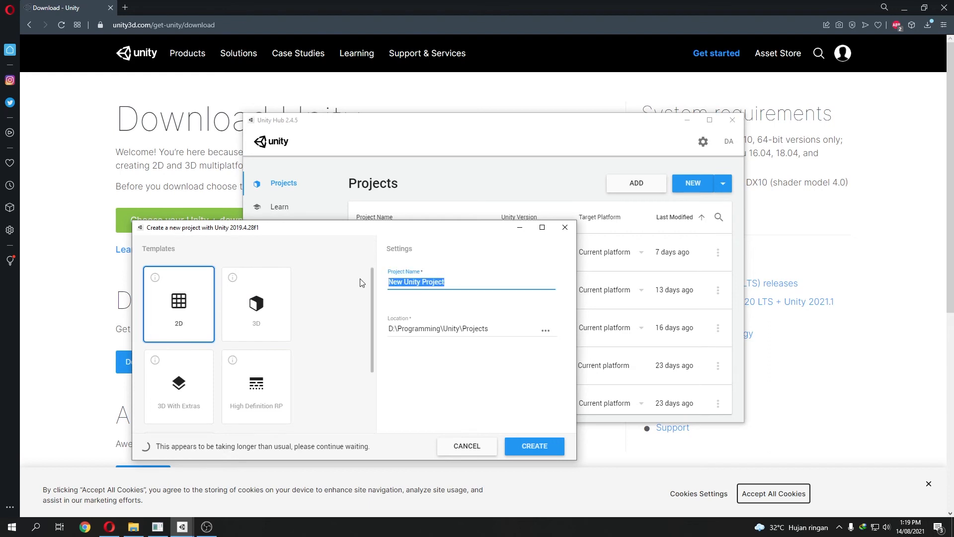
text(TestUnity)
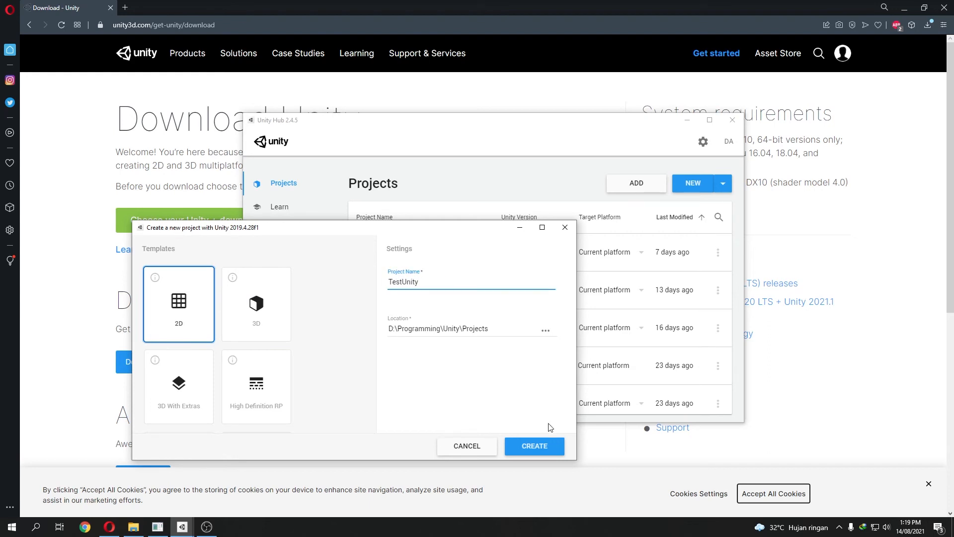
click(534, 445)
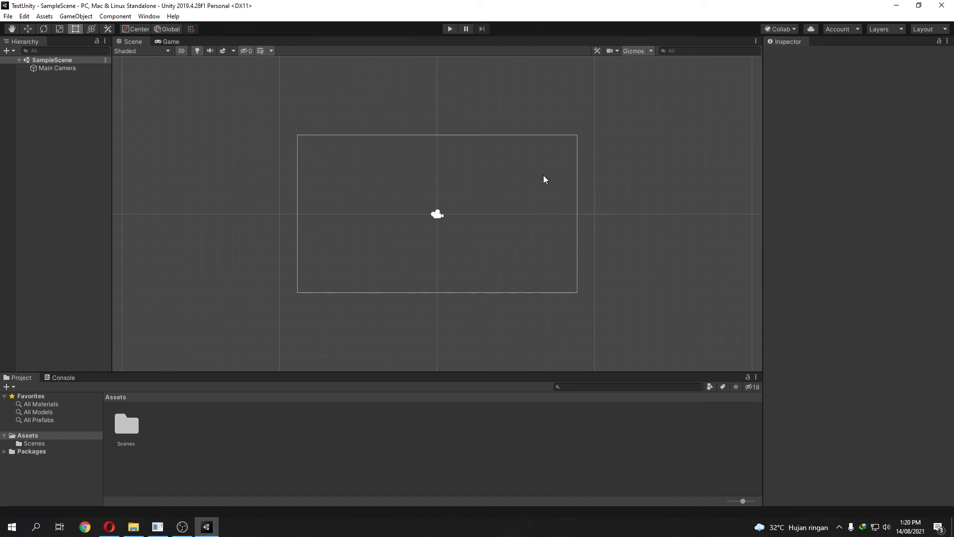
- Compare the Scene view with the Game view, giving them slightly more room beside the Inspector
scroll(437, 222, up, 5)
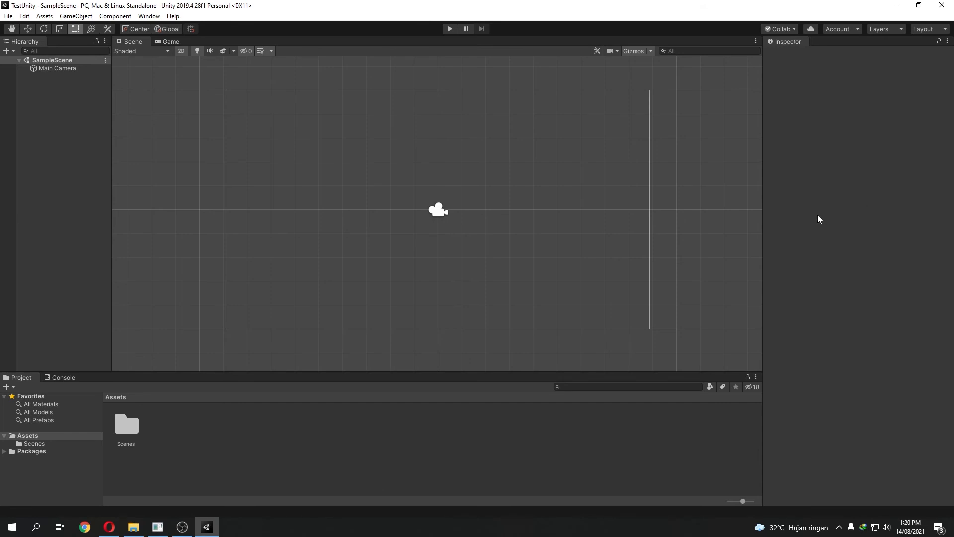
drag(763, 229, 784, 229)
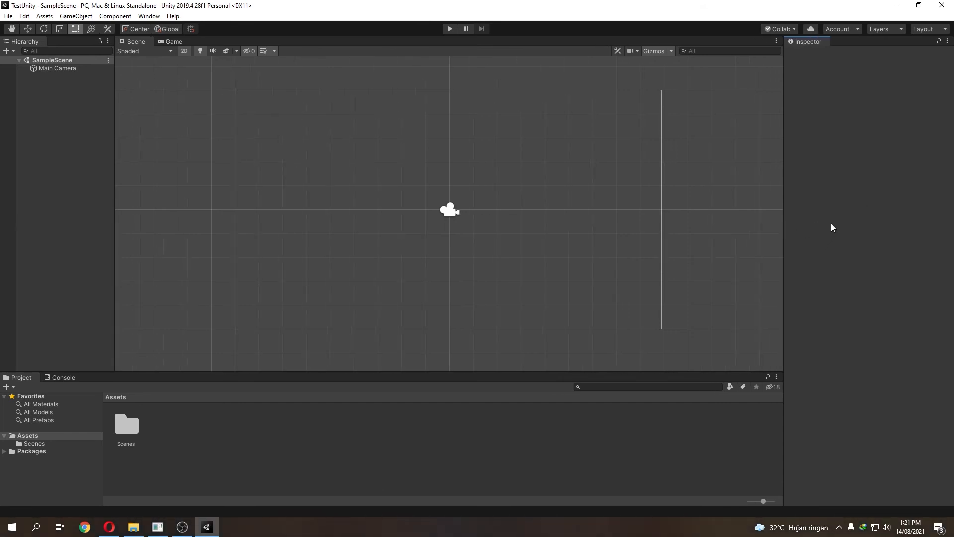
click(140, 41)
click(167, 42)
click(144, 41)
click(169, 44)
click(148, 42)
click(168, 43)
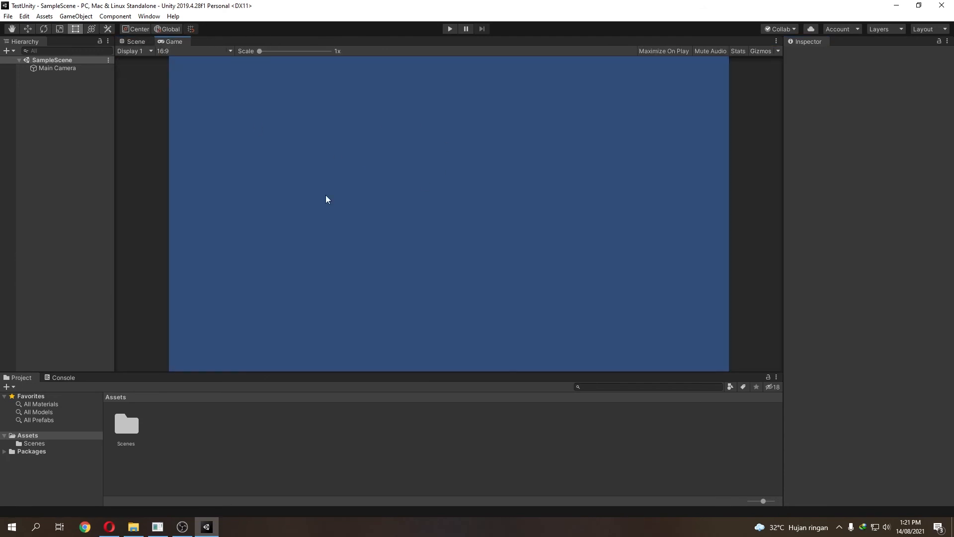
click(131, 42)
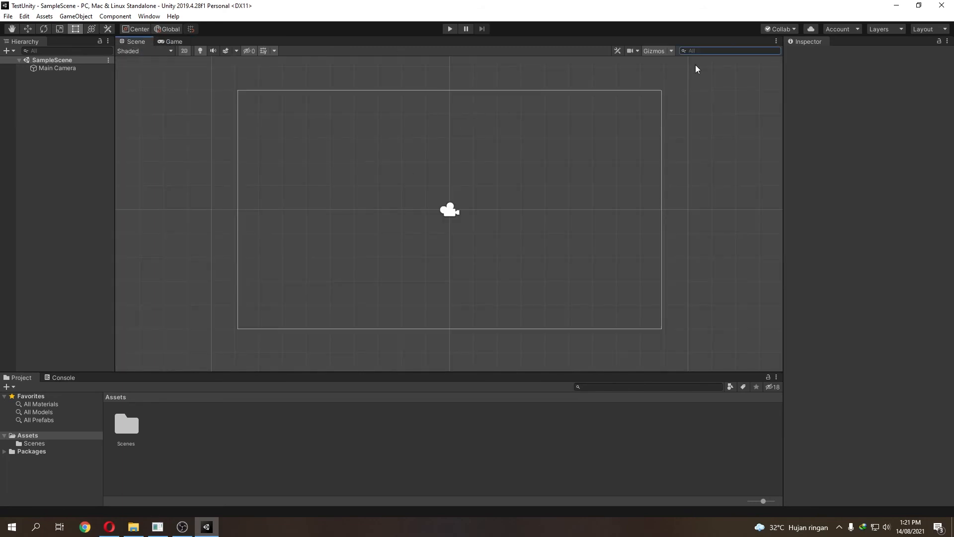
- Try the 2 by 3, 4 Split and Tall editor layouts in turn
click(929, 31)
click(870, 41)
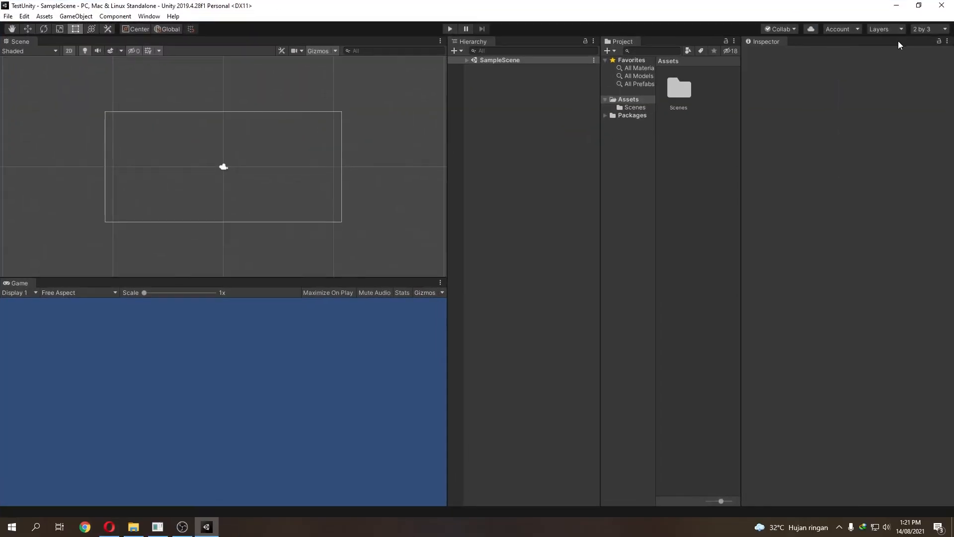
click(927, 29)
click(906, 51)
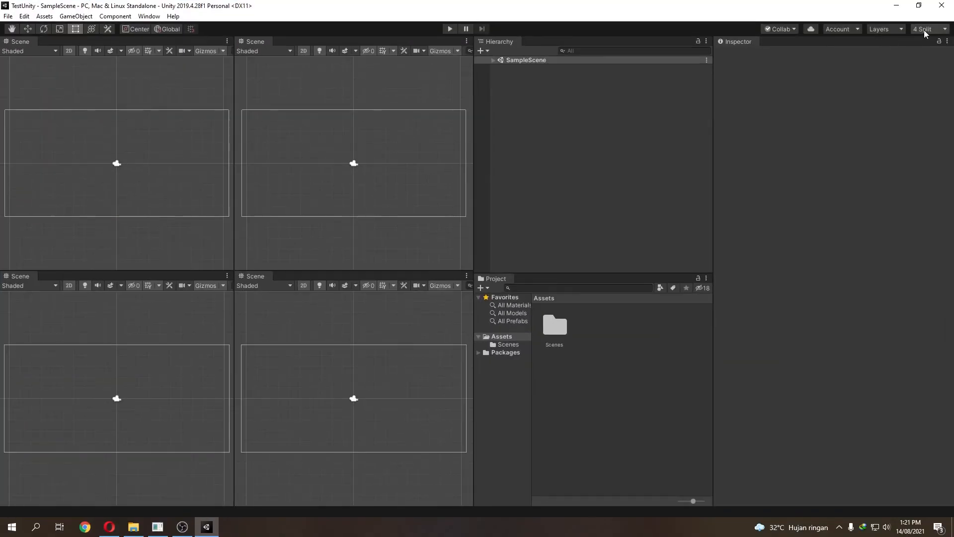
click(925, 34)
click(900, 60)
click(801, 25)
click(925, 31)
click(888, 74)
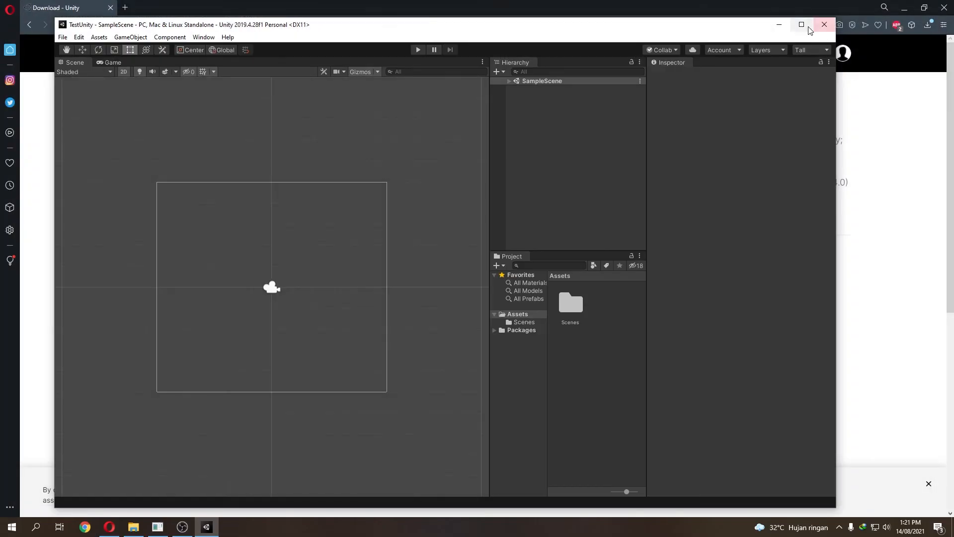
click(802, 24)
- Apply the Wide editor layout and maximize the Unity window
click(918, 30)
click(894, 84)
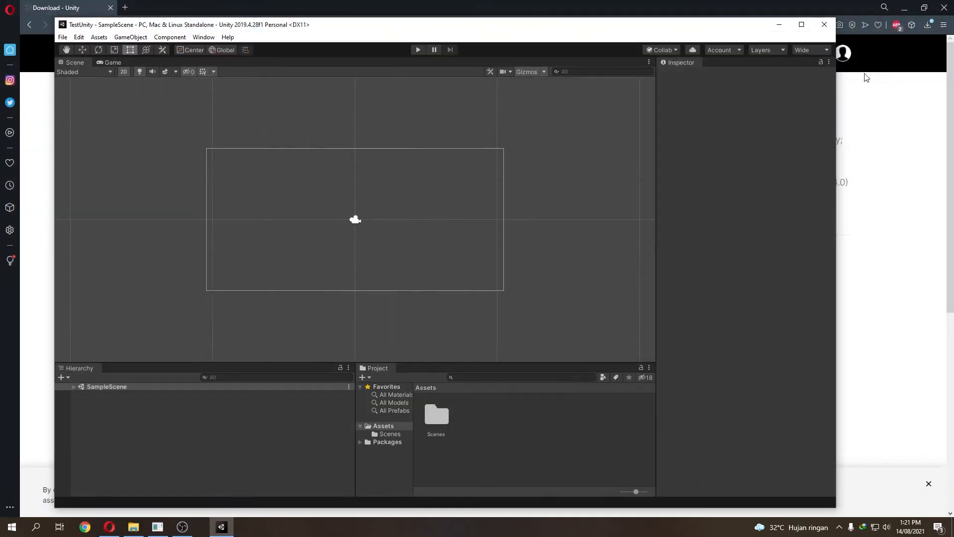
click(801, 25)
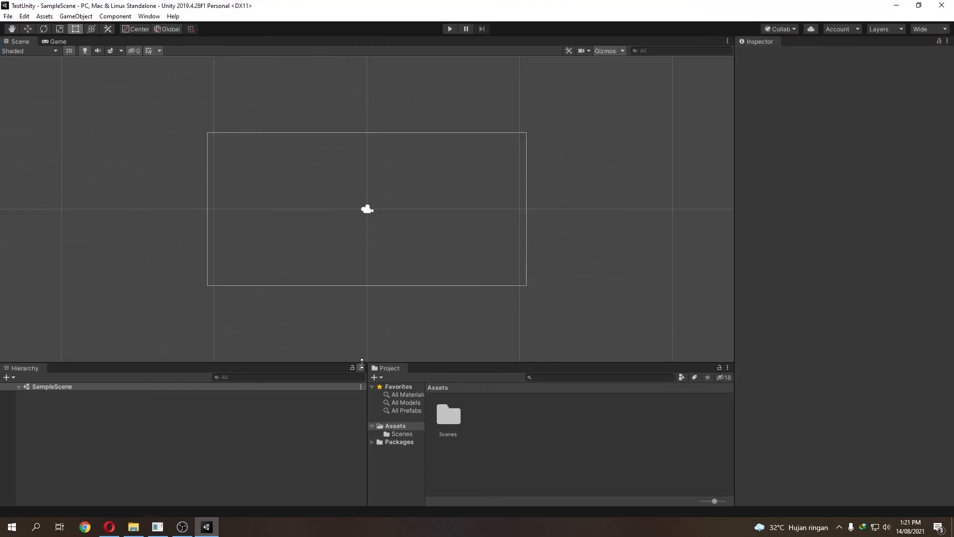
- Resize the layout areas to narrow the Hierarchy, widen the Project area and its folder tree, and slightly narrow the Inspector
drag(361, 363, 362, 373)
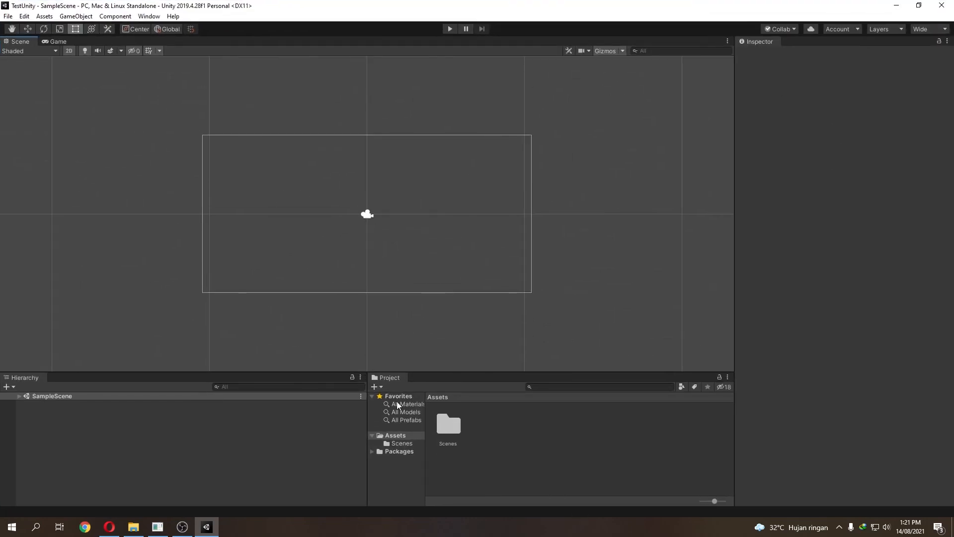
drag(367, 427, 134, 432)
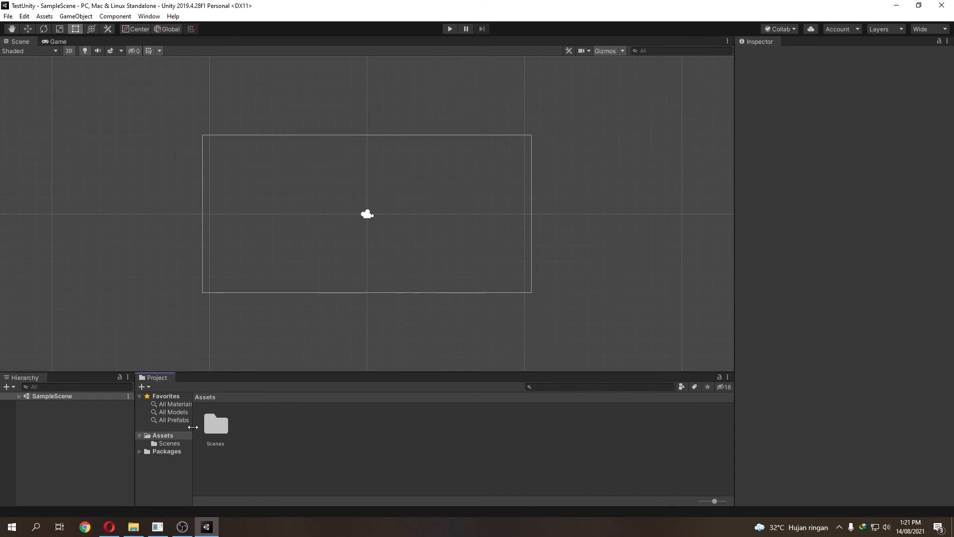
drag(192, 427, 224, 427)
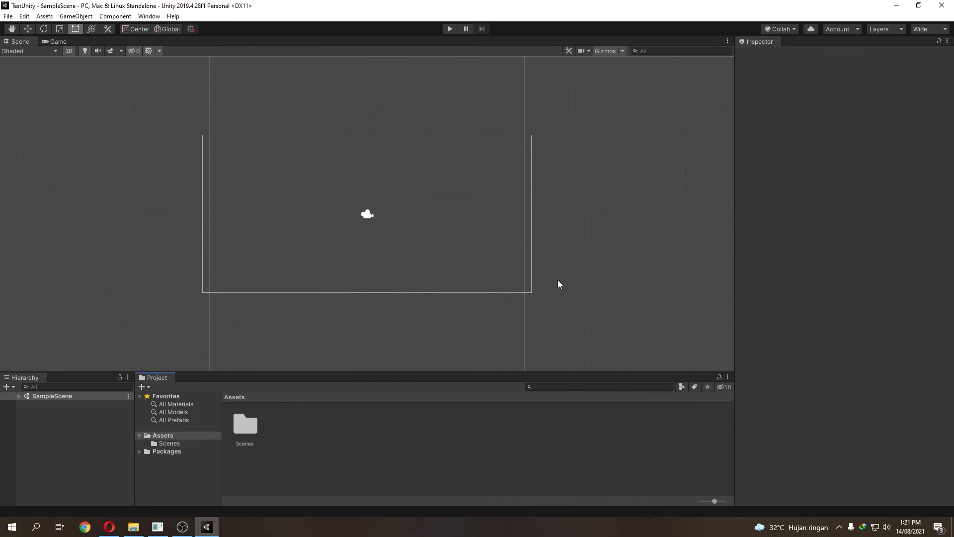
drag(735, 320, 751, 315)
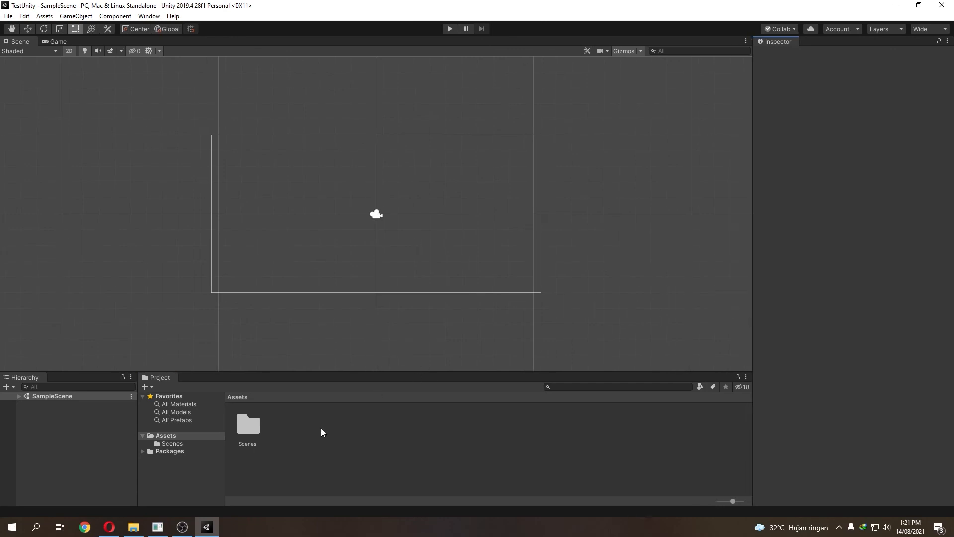
- Examine the contents of the Scenes and Assets folders in the project
click(174, 443)
click(174, 435)
click(175, 442)
click(177, 436)
click(177, 443)
click(184, 435)
- Reveal the project's Assets folder in File Explorer, maximize that window and open the folder
right_click(195, 434)
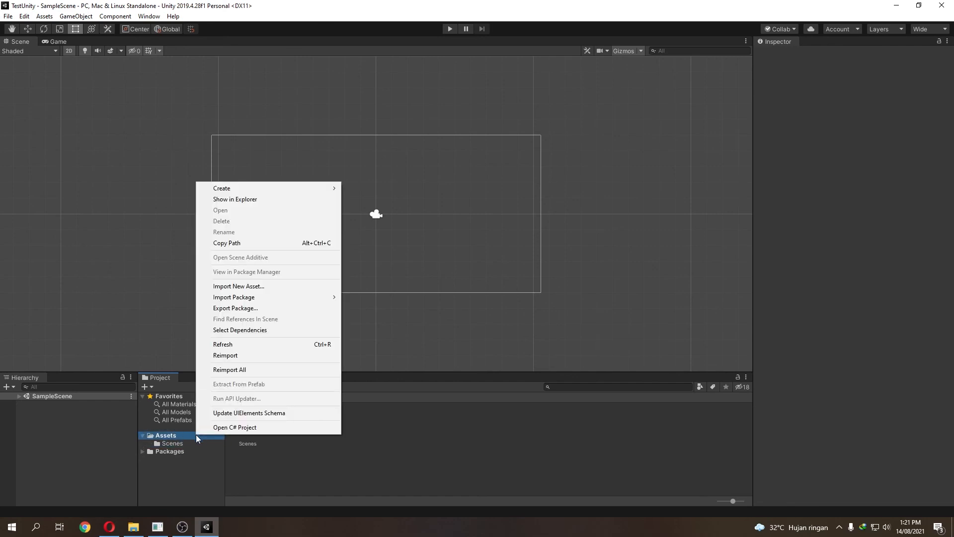
click(270, 200)
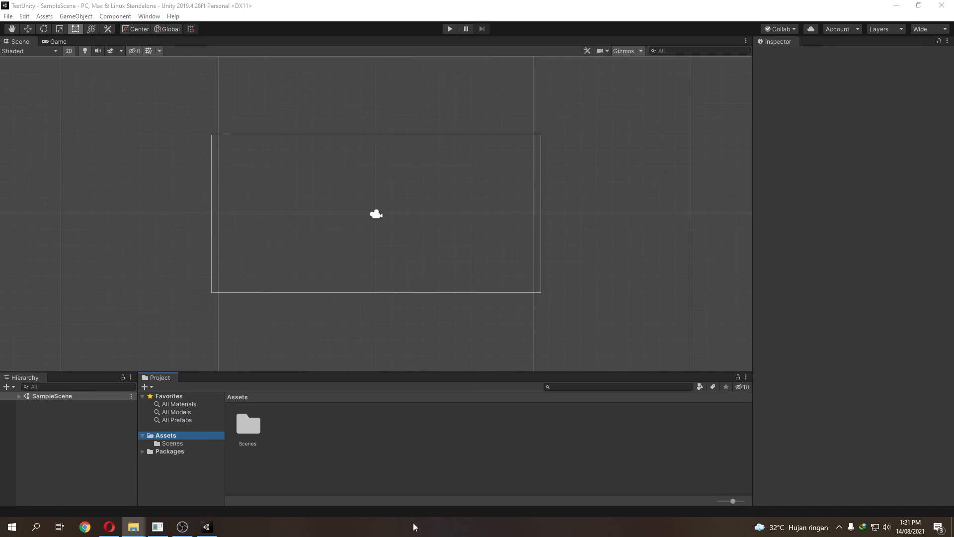
drag(336, 199, 348, 159)
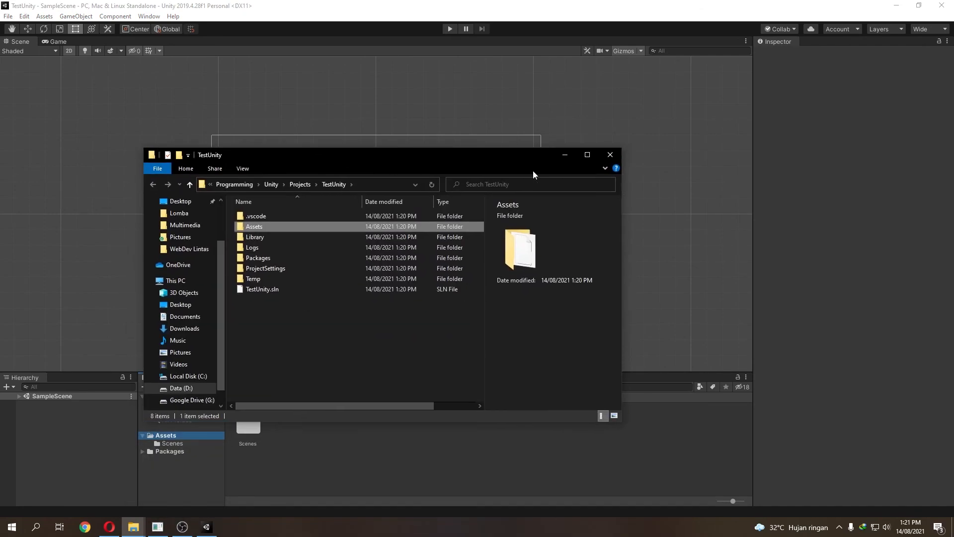
click(590, 155)
double_click(156, 76)
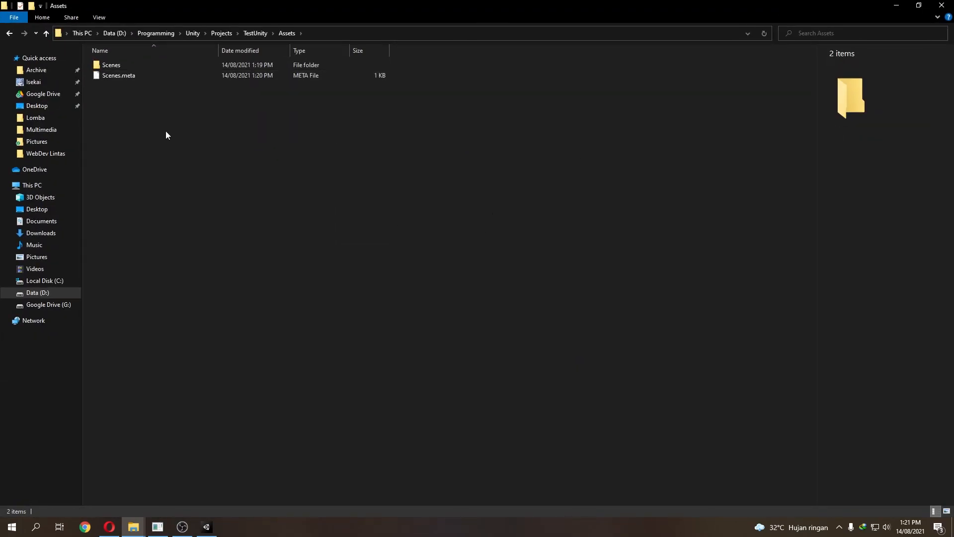
- Create a new folder named Spritesheets inside the Assets folder
right_click(168, 148)
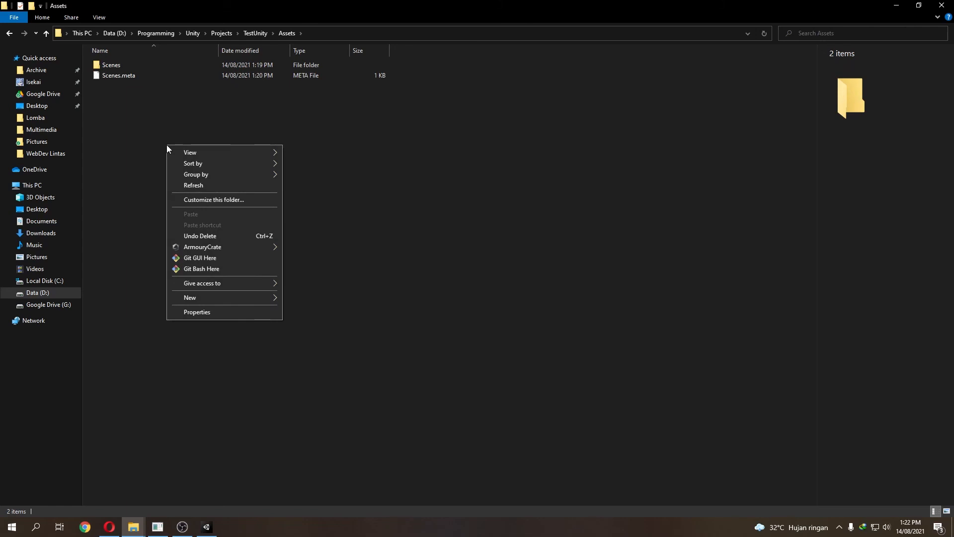
mouse_move(225, 297)
click(299, 299)
text(Spritesheet)
key(Return)
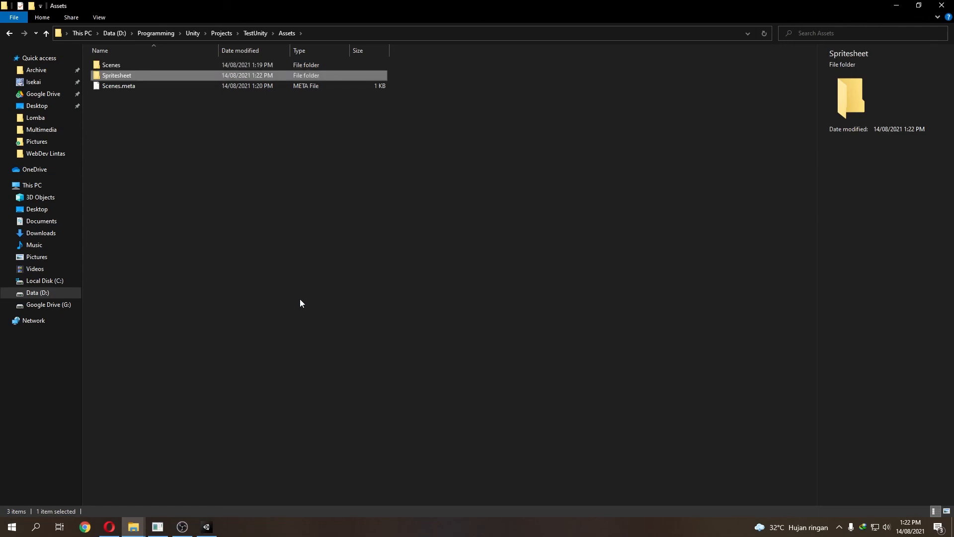
- Open the Spritesheets folder and paste the copied sprite PNG files into it
key(Return)
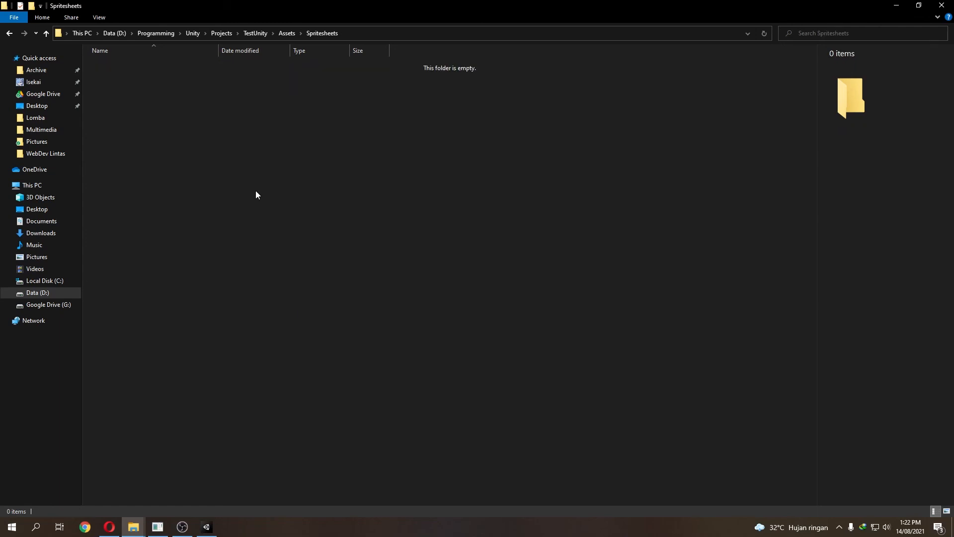
key(ctrl+v)
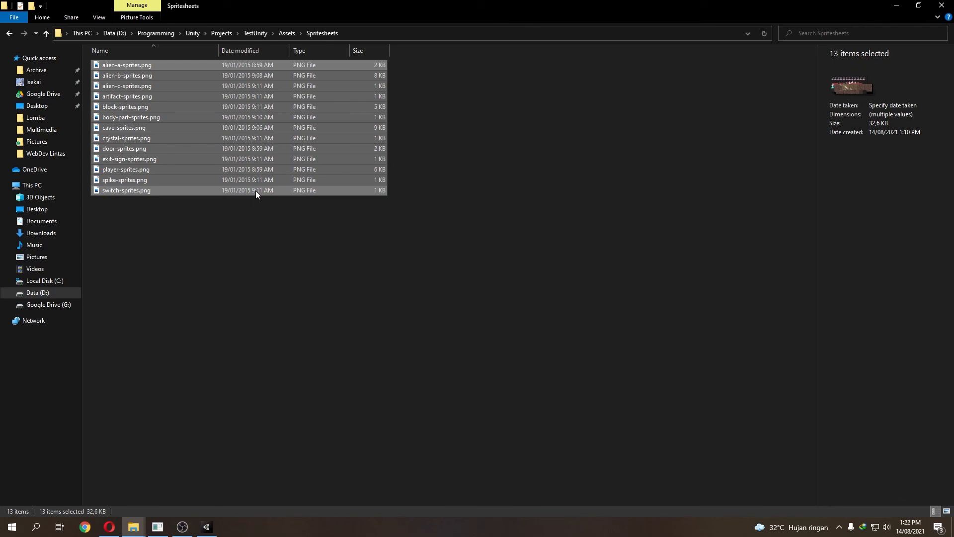
click(239, 258)
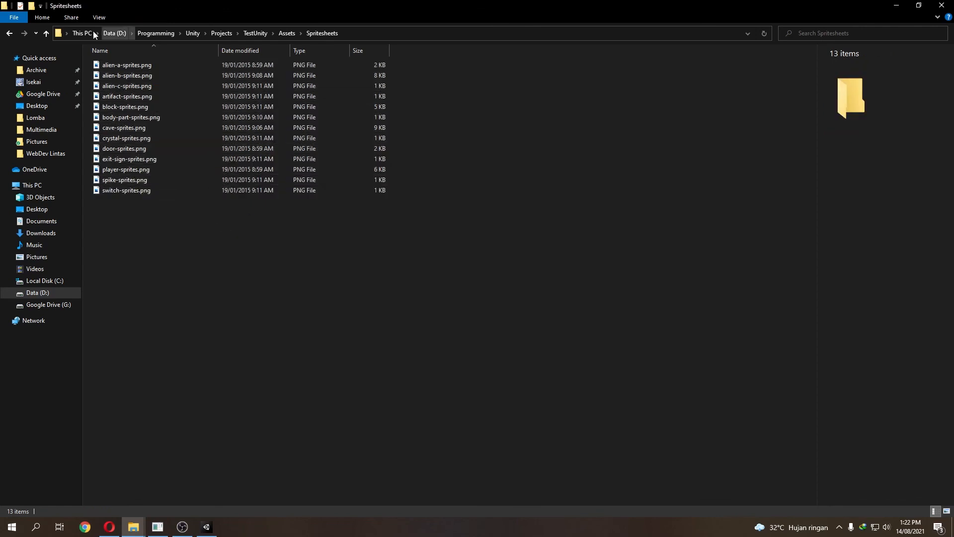
- Switch back to Unity, open the Spritesheets folder and place player-sprites in the scene at about X -1.9, Y -1.14
click(206, 526)
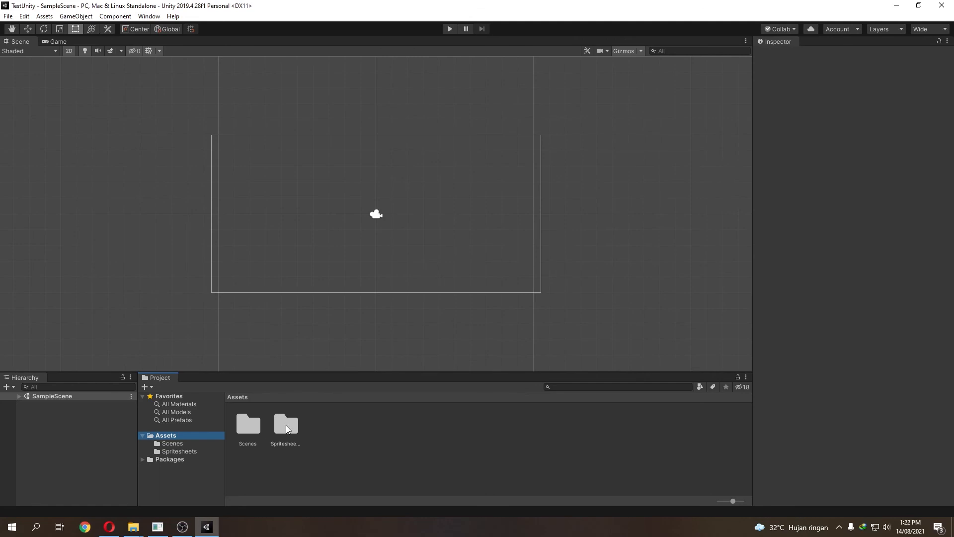
double_click(289, 430)
click(239, 431)
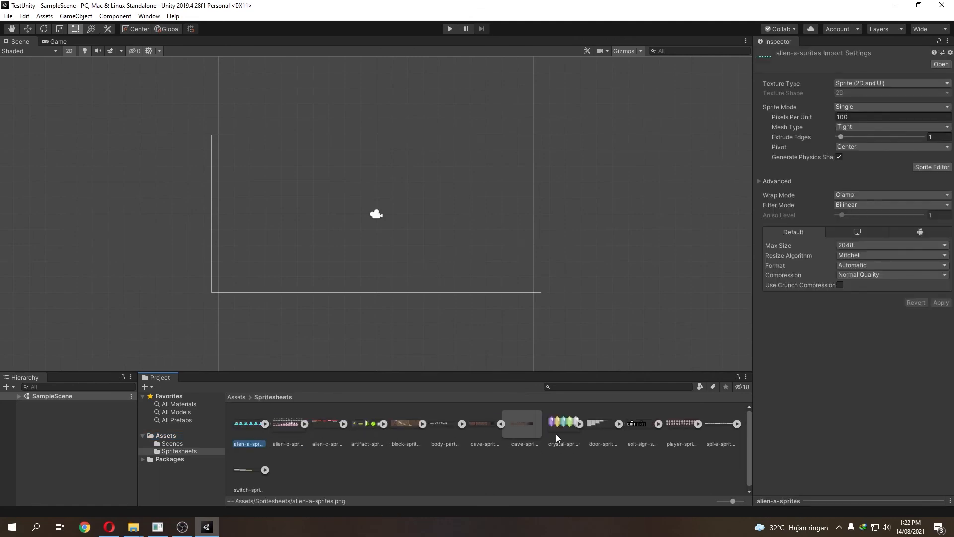
click(431, 422)
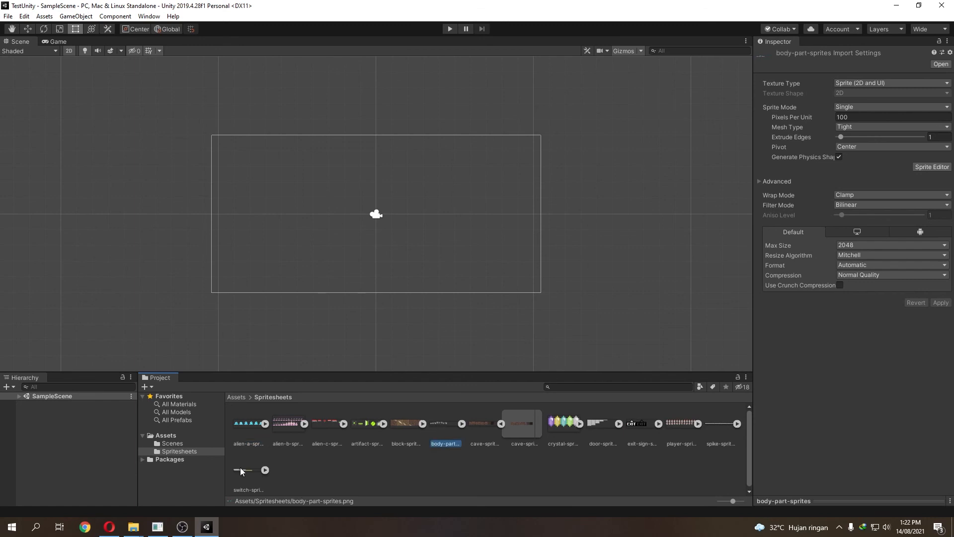
drag(675, 424, 346, 232)
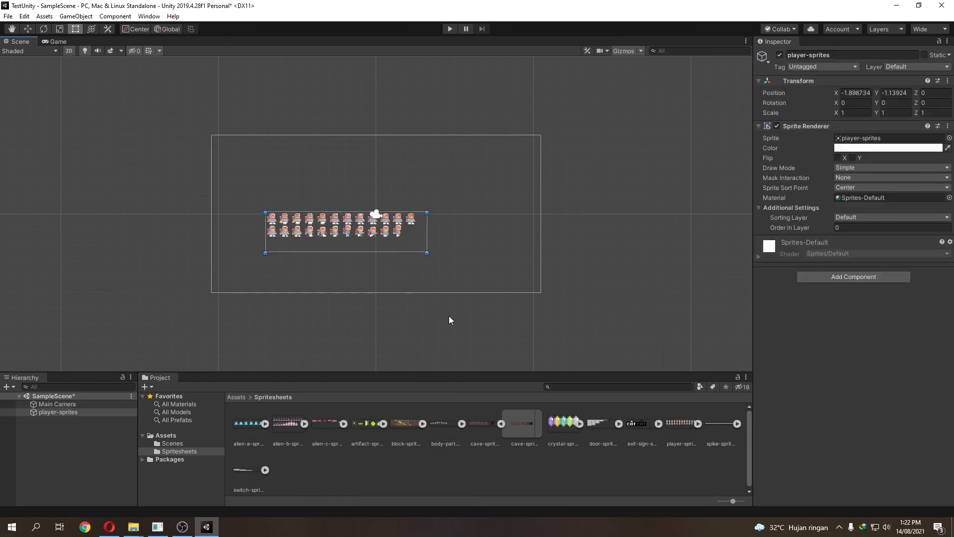